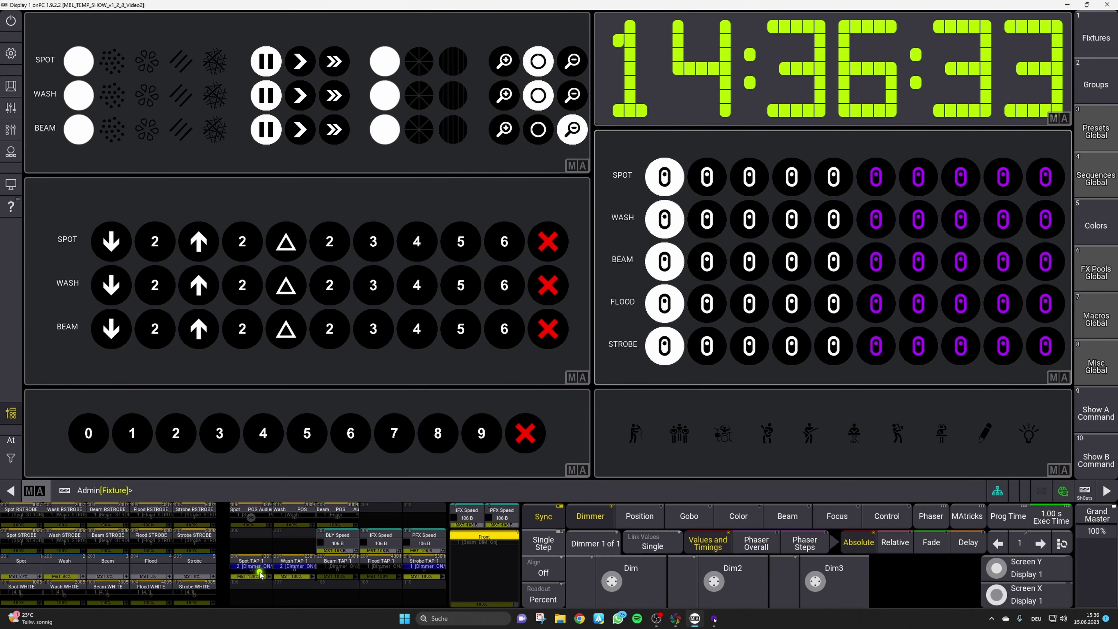
- Trigger Spot TAP 2 through 6 one after another in the dimmer tap layout
click(716, 177)
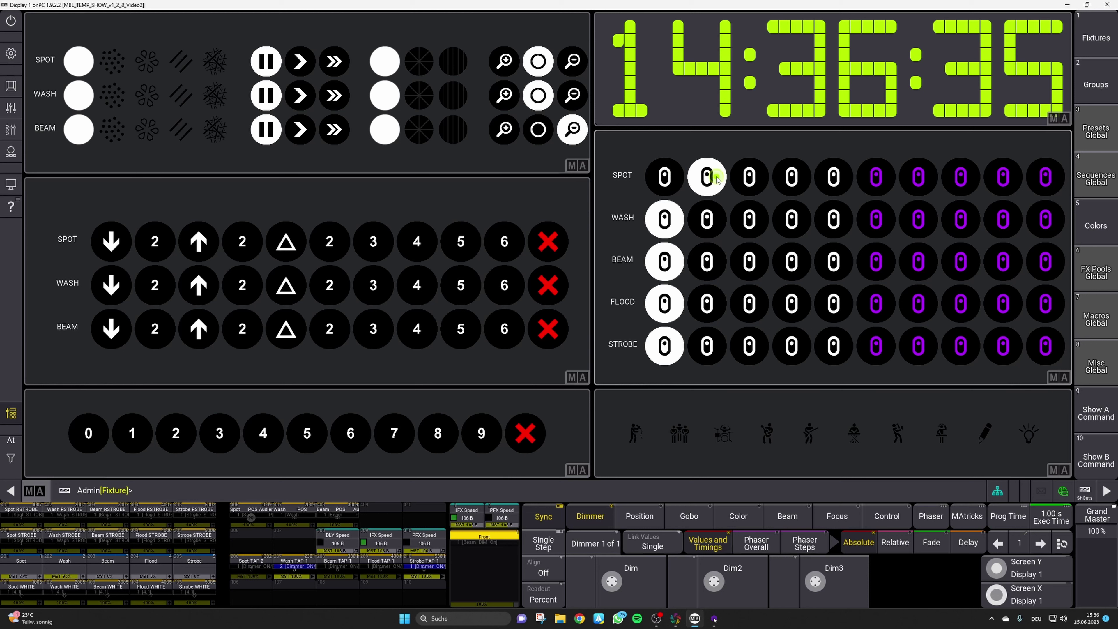
click(750, 185)
click(795, 185)
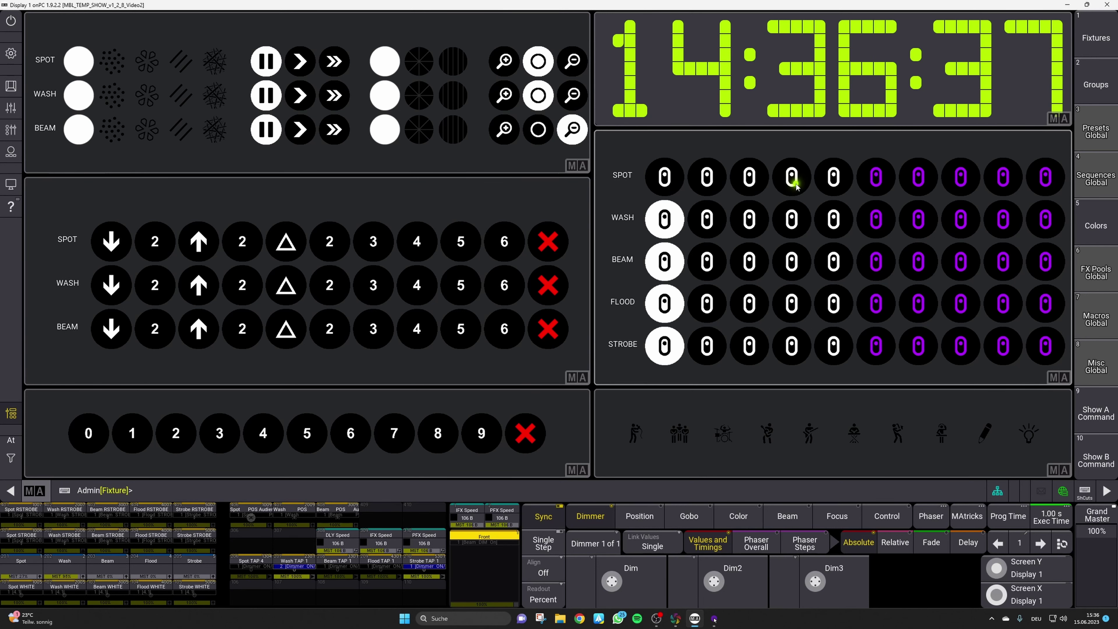
click(836, 184)
click(878, 185)
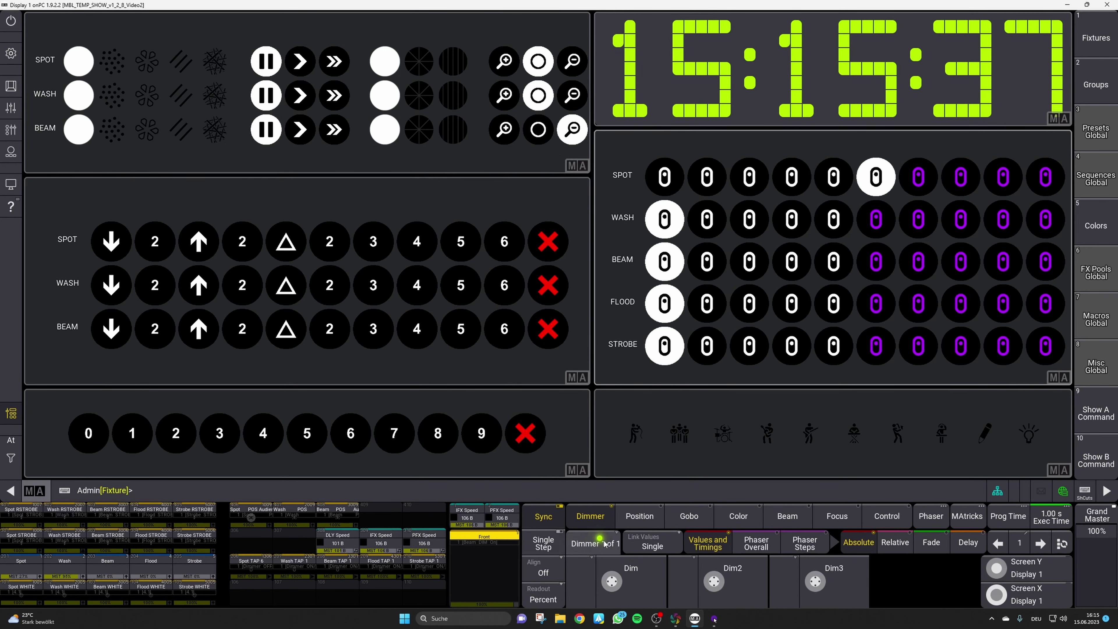
- Bring up the Capture visualizer and trigger Spot TAP 7 through 10 in turn to demonstrate their looks
click(676, 619)
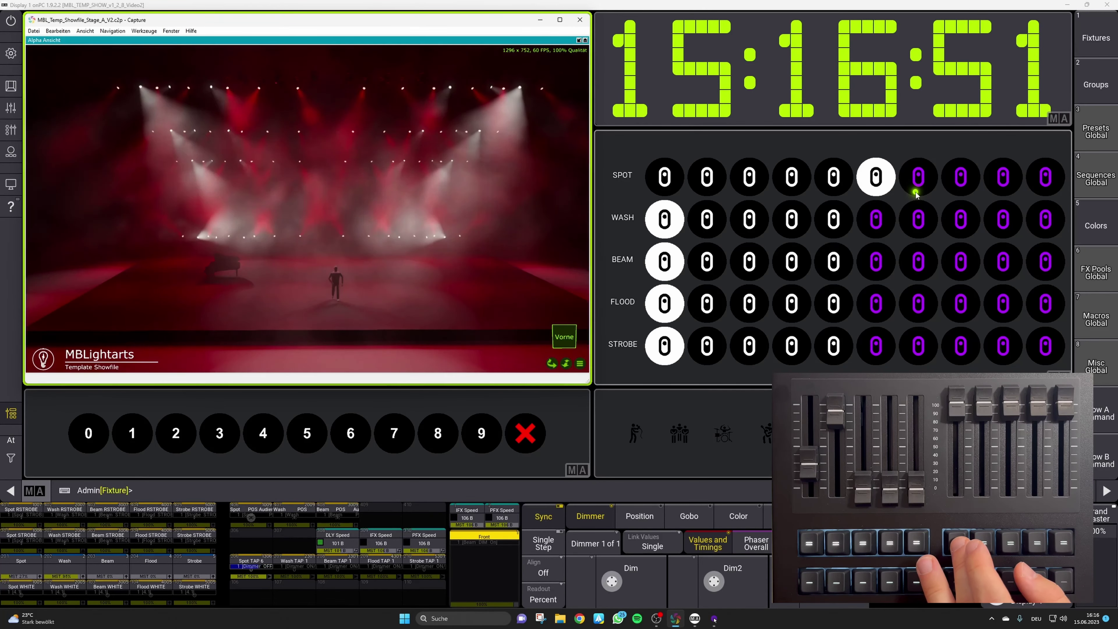
click(928, 188)
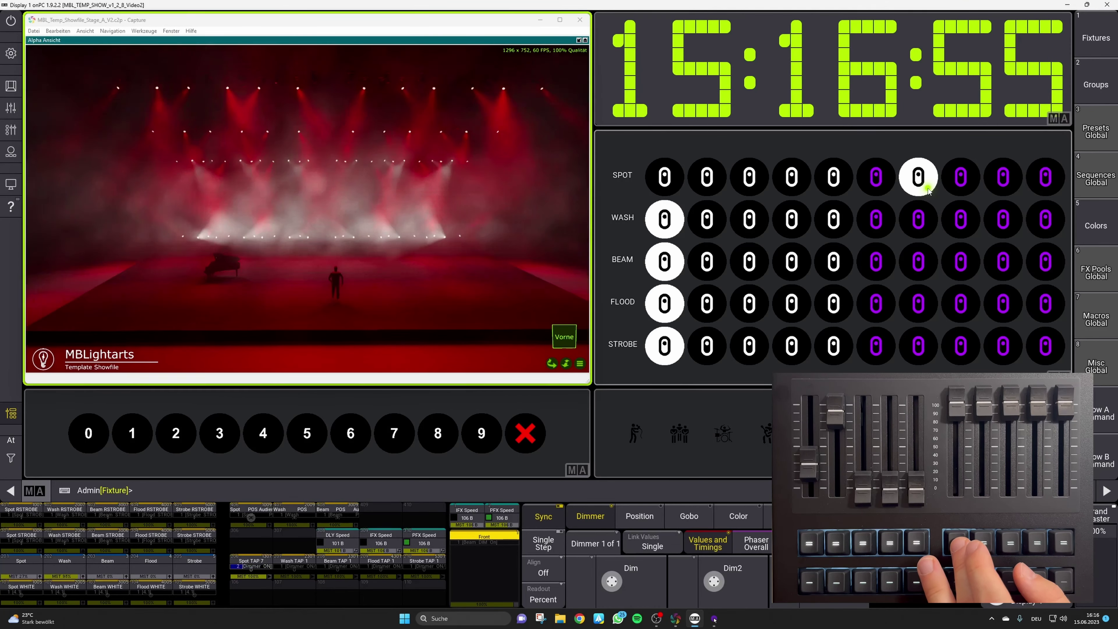
click(957, 190)
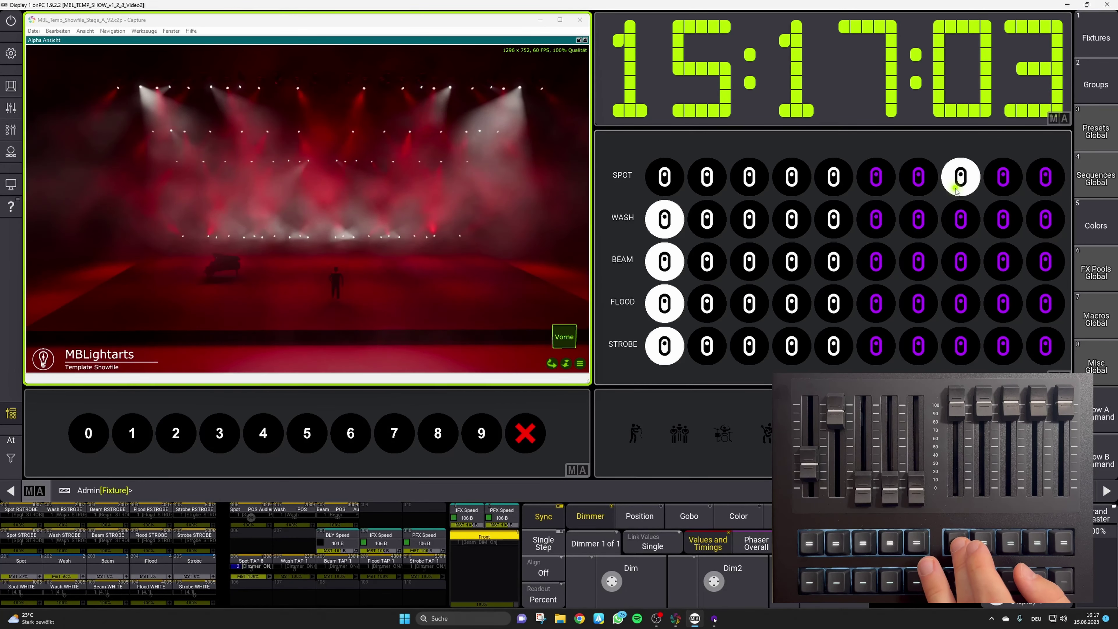
click(1003, 190)
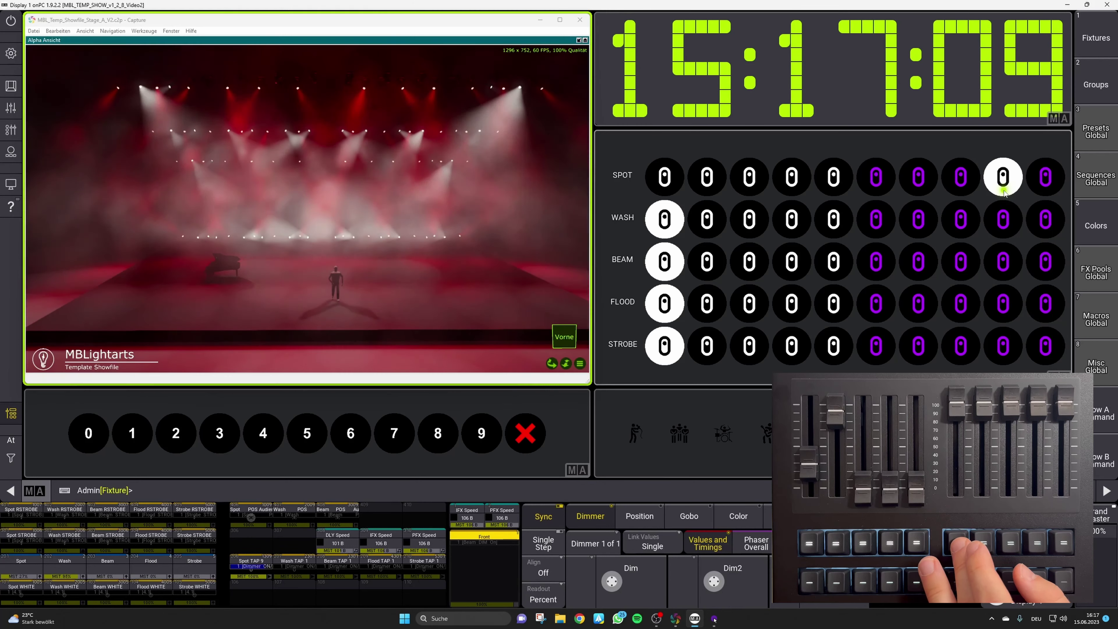
click(1044, 190)
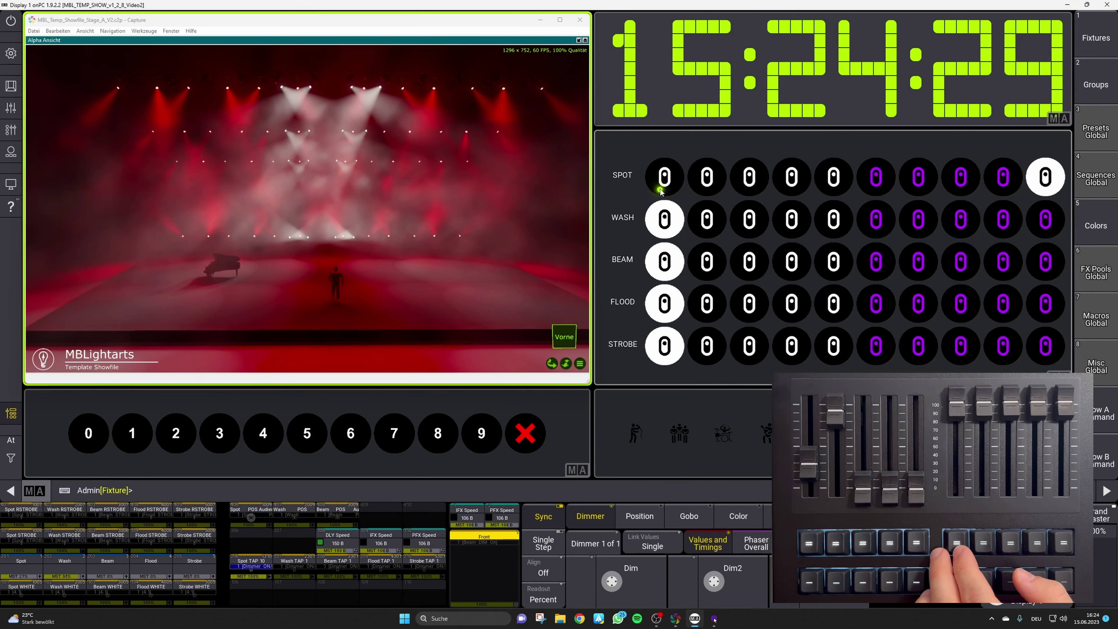
- Trigger Spot TAP 1 through 5 in turn while the Capture stage view is displayed
click(665, 177)
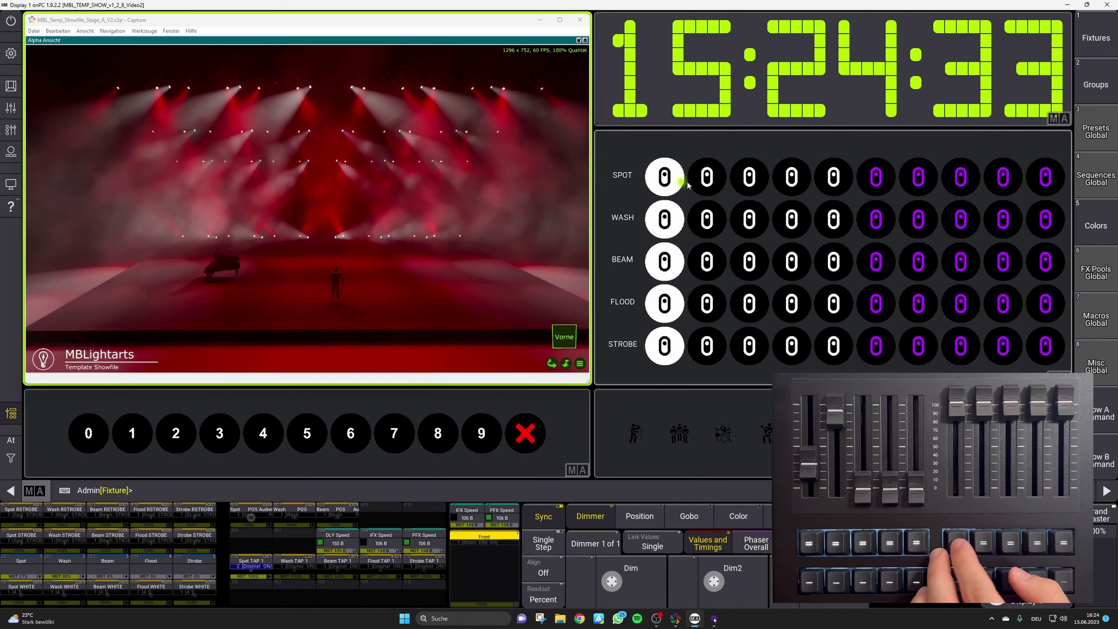
click(707, 176)
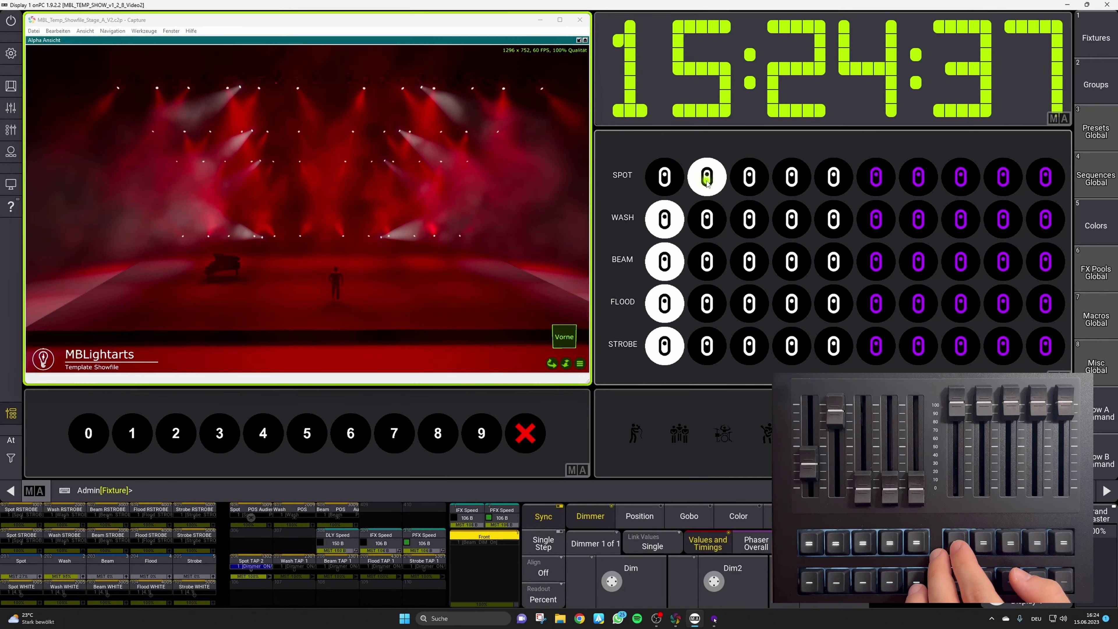
click(749, 178)
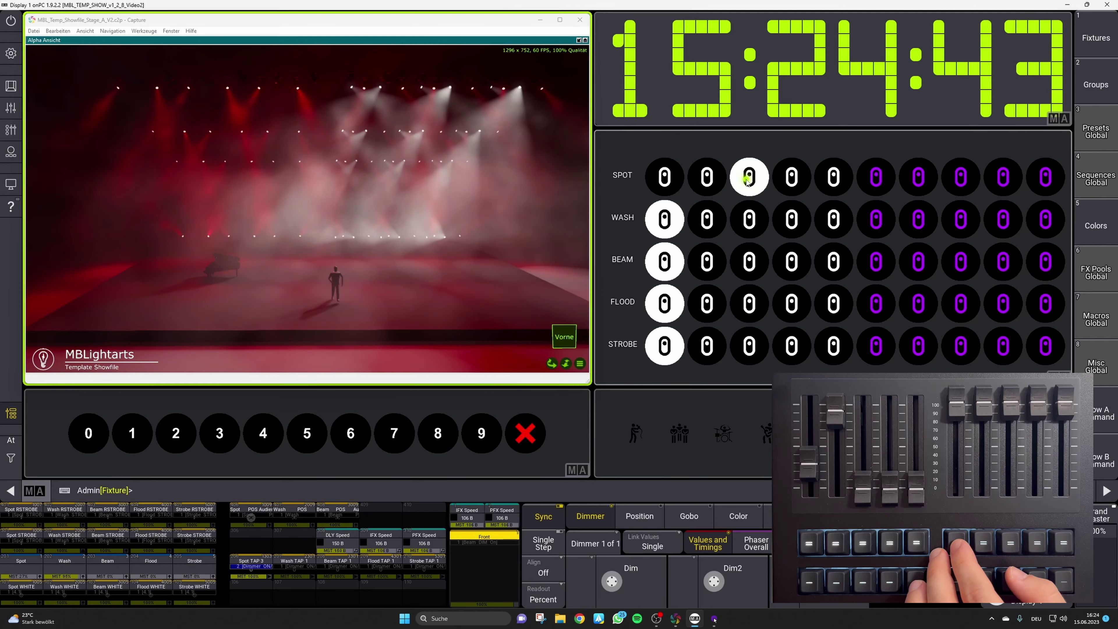
click(789, 177)
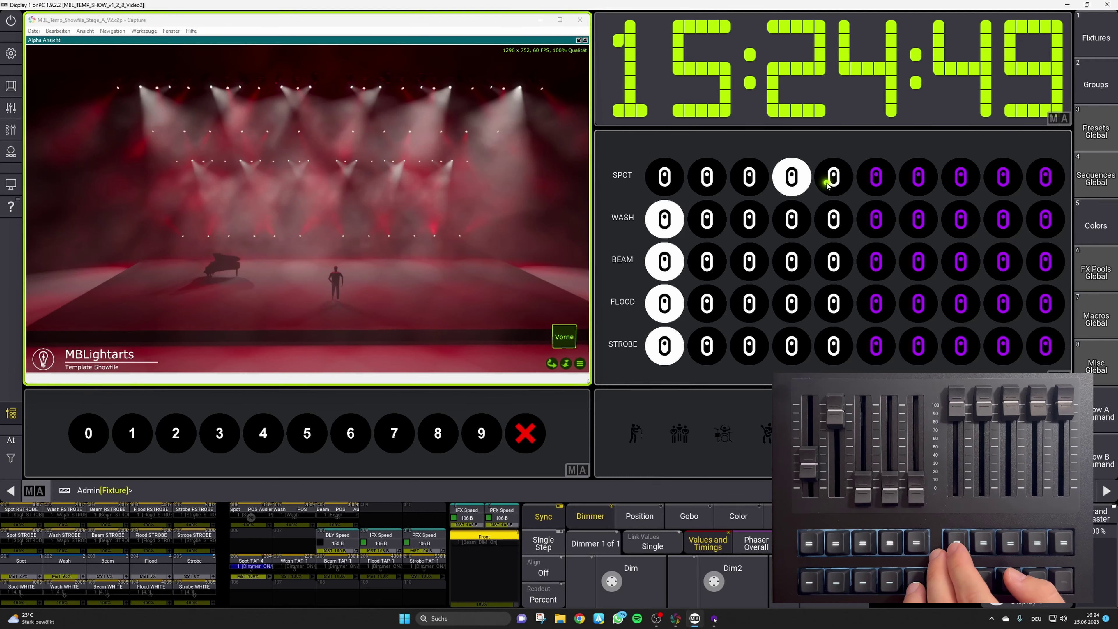
click(833, 177)
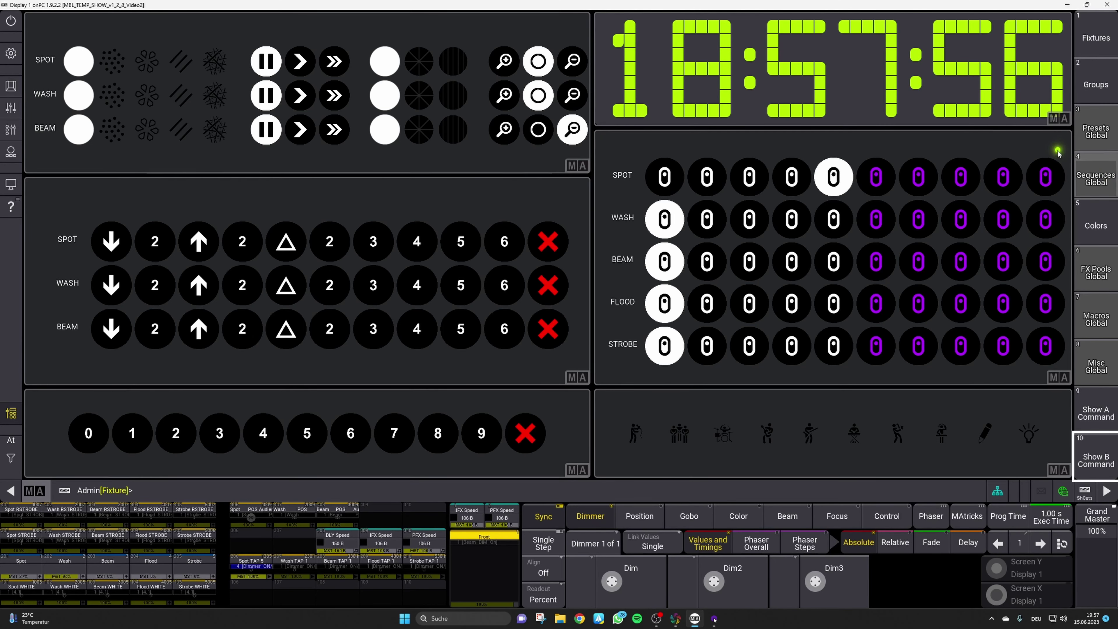
- Show the Spot sequences and open sequence 1301 Spot TAP 1 for editing
click(1098, 185)
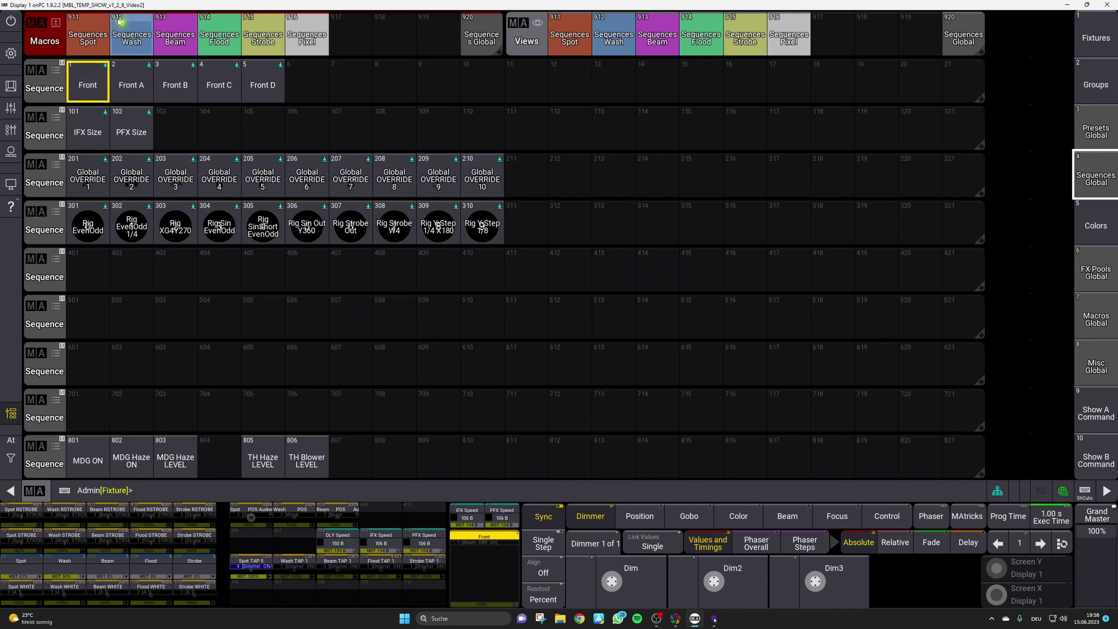
click(88, 34)
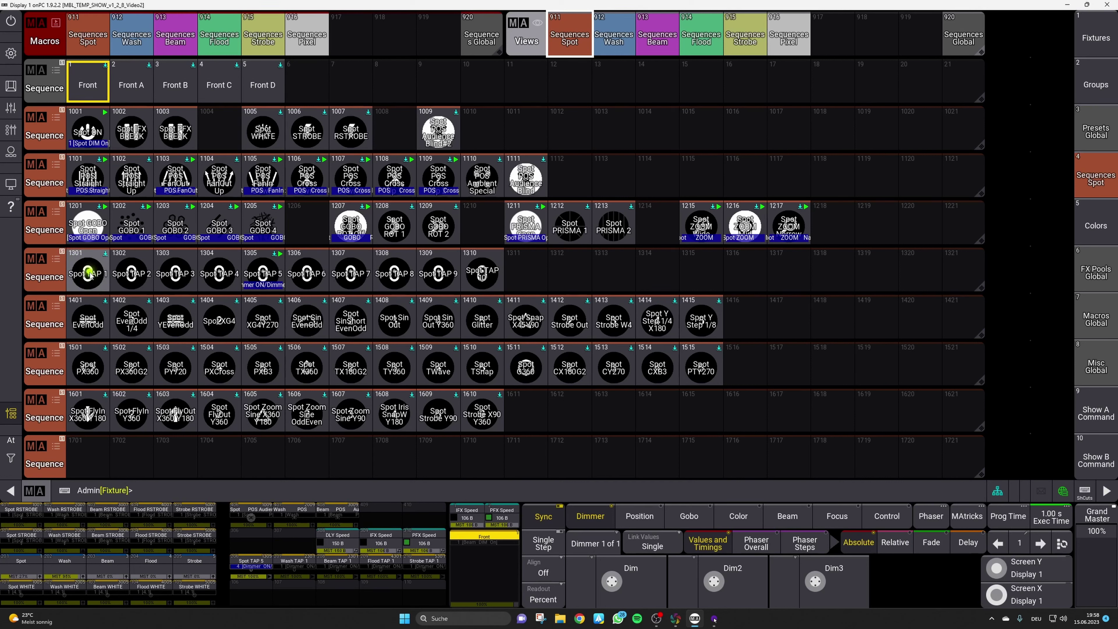
drag(88, 274, 49, 269)
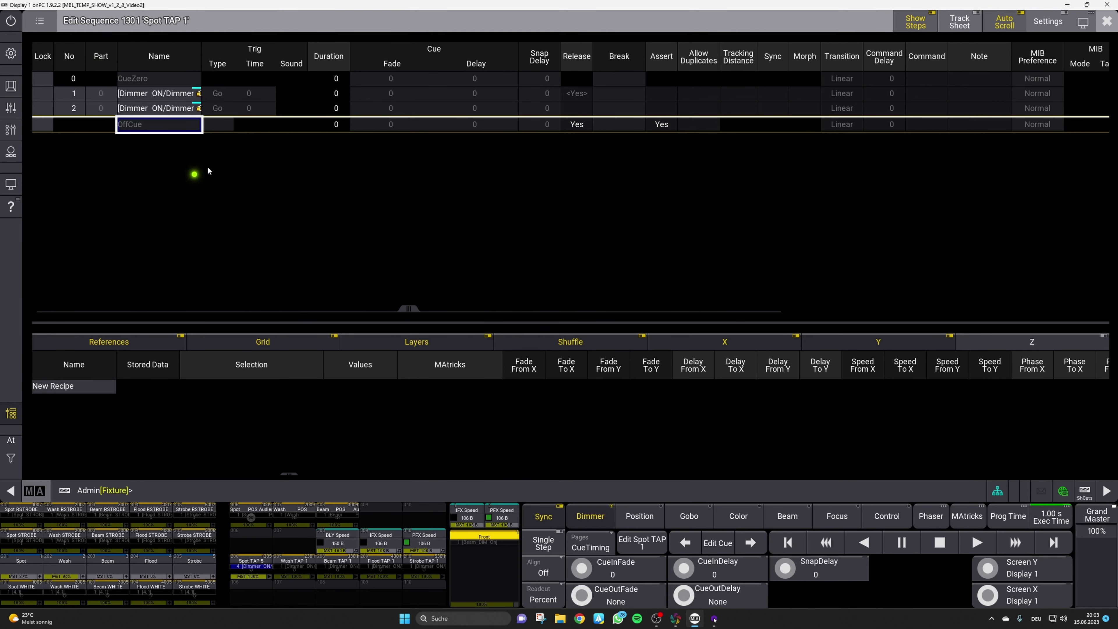
- Compare the recipe selections, values and MAtricks of cues 1 and 2 in the Spot TAP 1 sequence
click(71, 93)
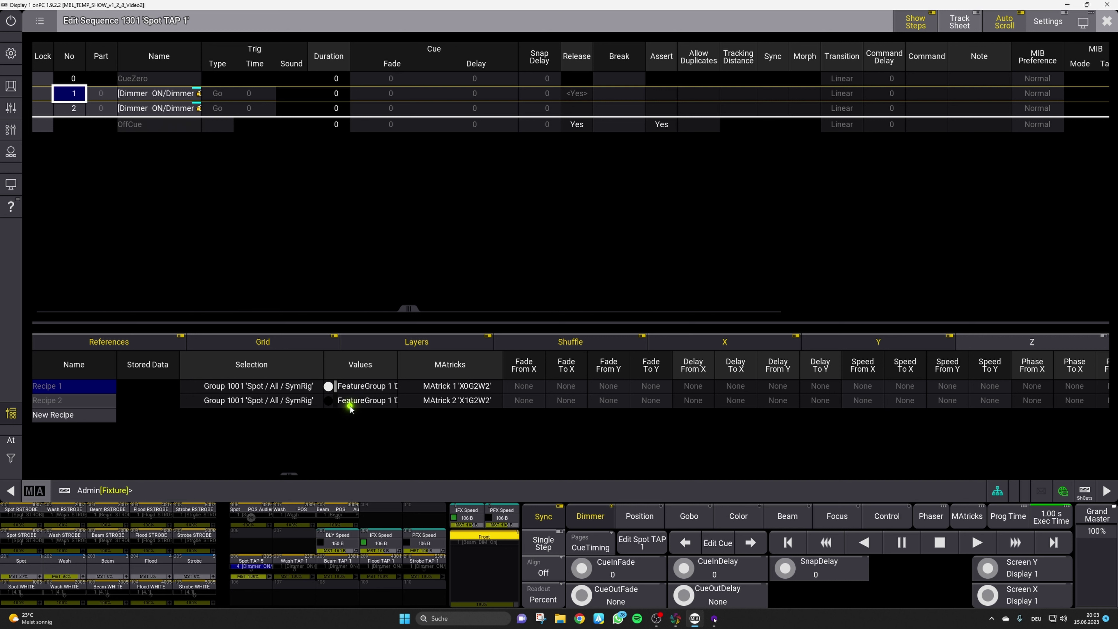
click(145, 108)
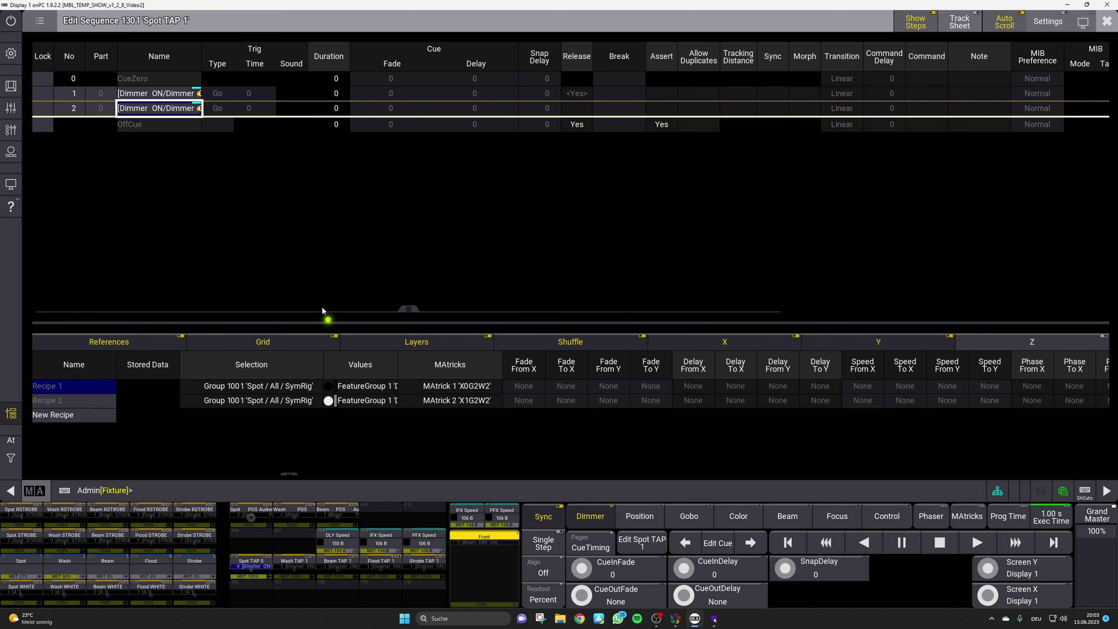
click(156, 95)
click(157, 108)
click(159, 95)
click(161, 110)
click(160, 125)
click(167, 410)
- Try to assign the Dimmer ON preset as the value of Recipe 1 in cue 2
click(358, 386)
click(357, 386)
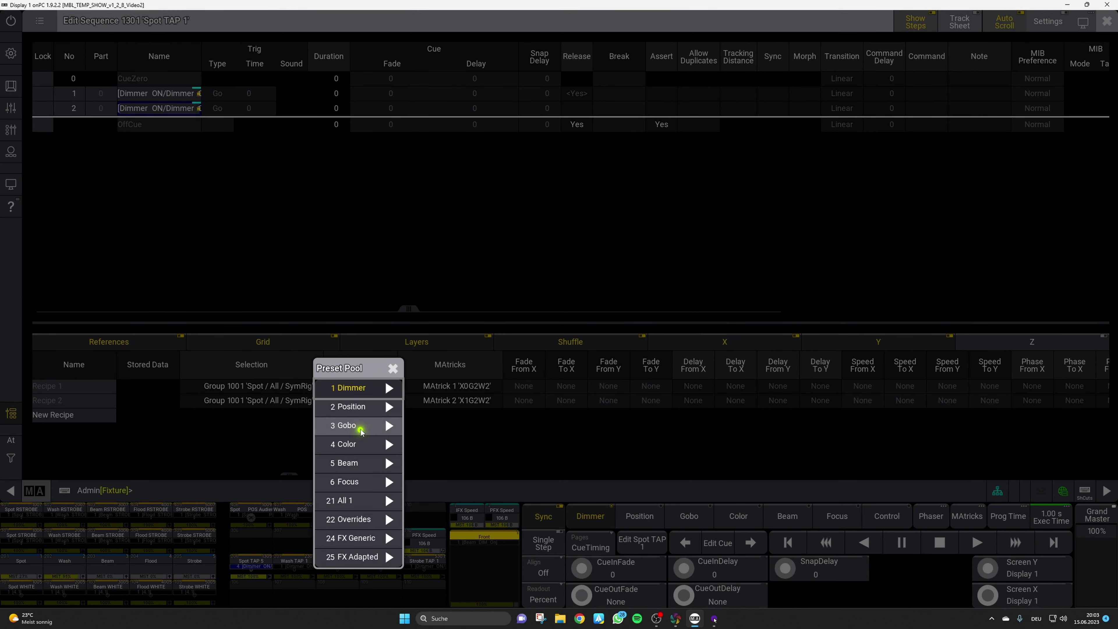
click(355, 388)
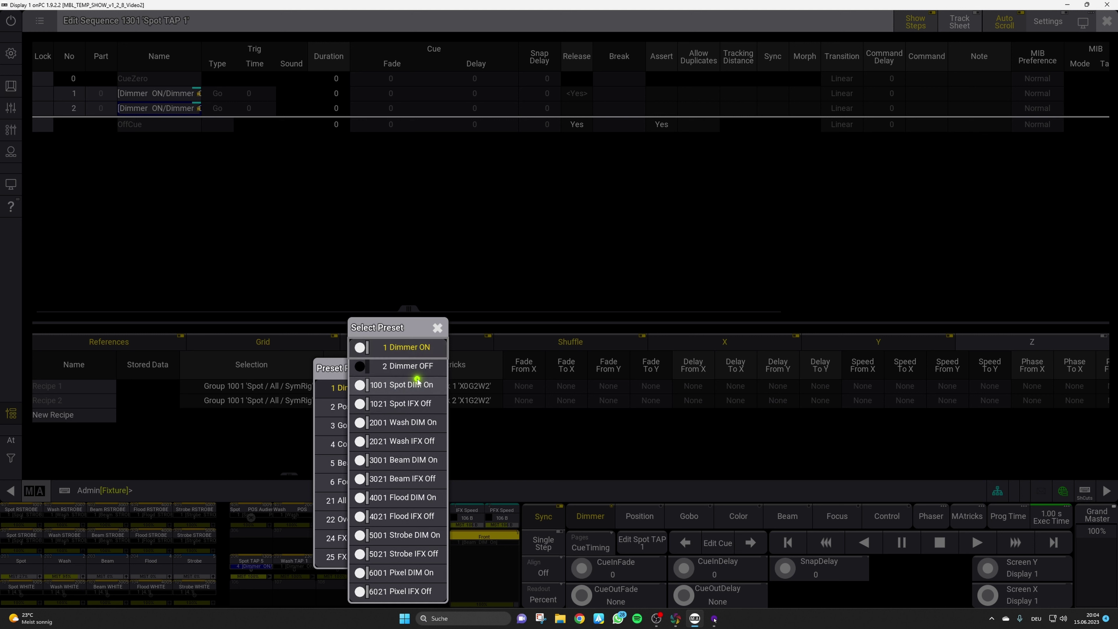
click(397, 341)
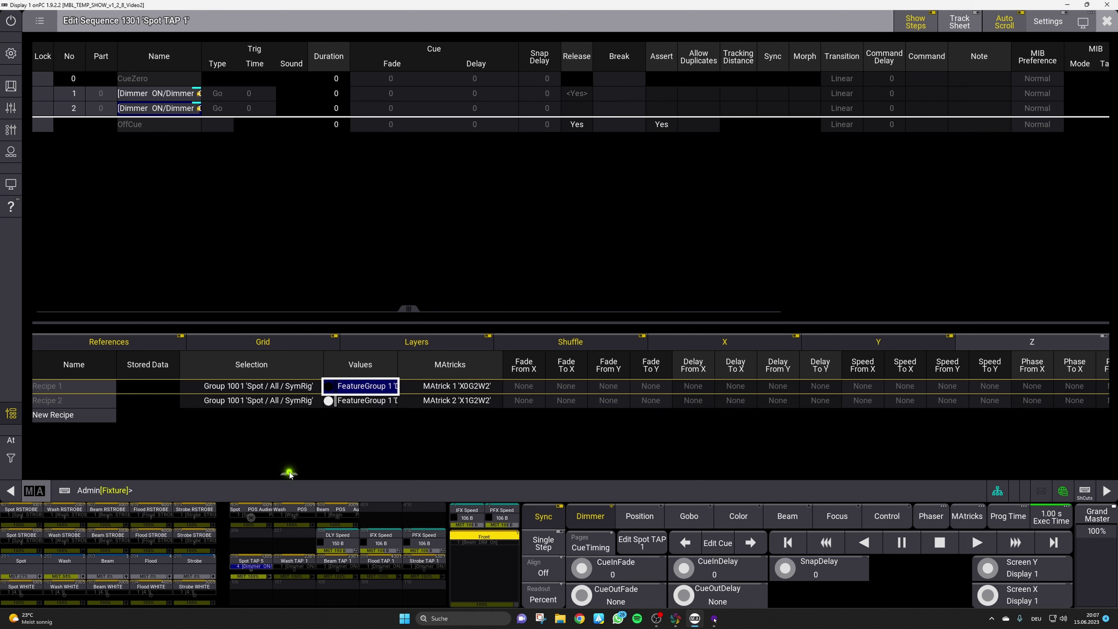
- Set the XGroup of Recipe 1 in cue 2 to 3
drag(294, 474, 693, 477)
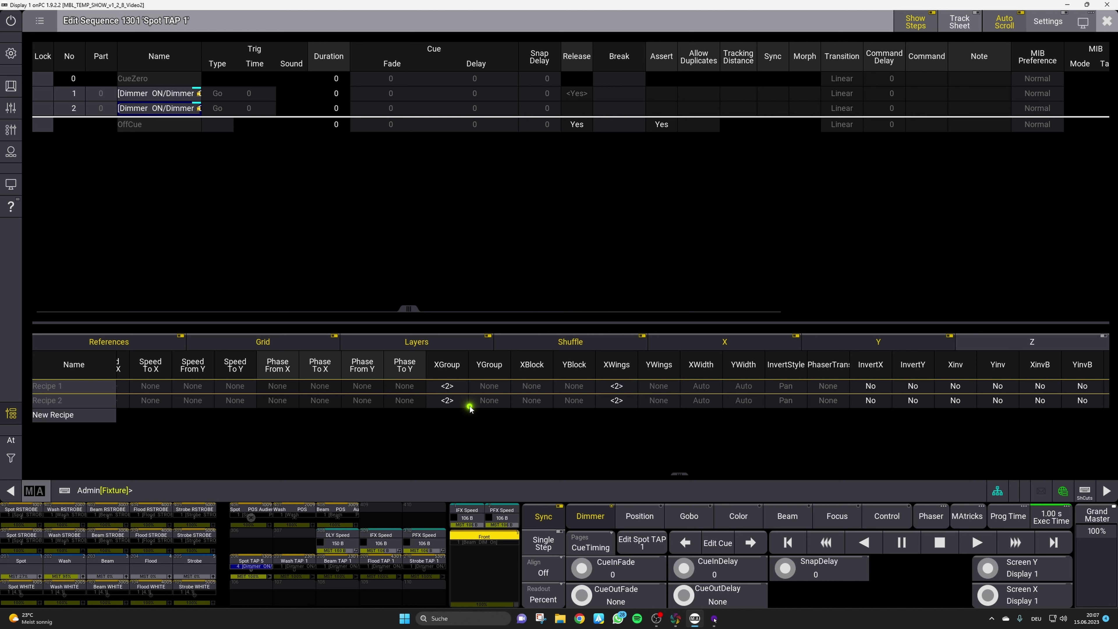
double_click(453, 386)
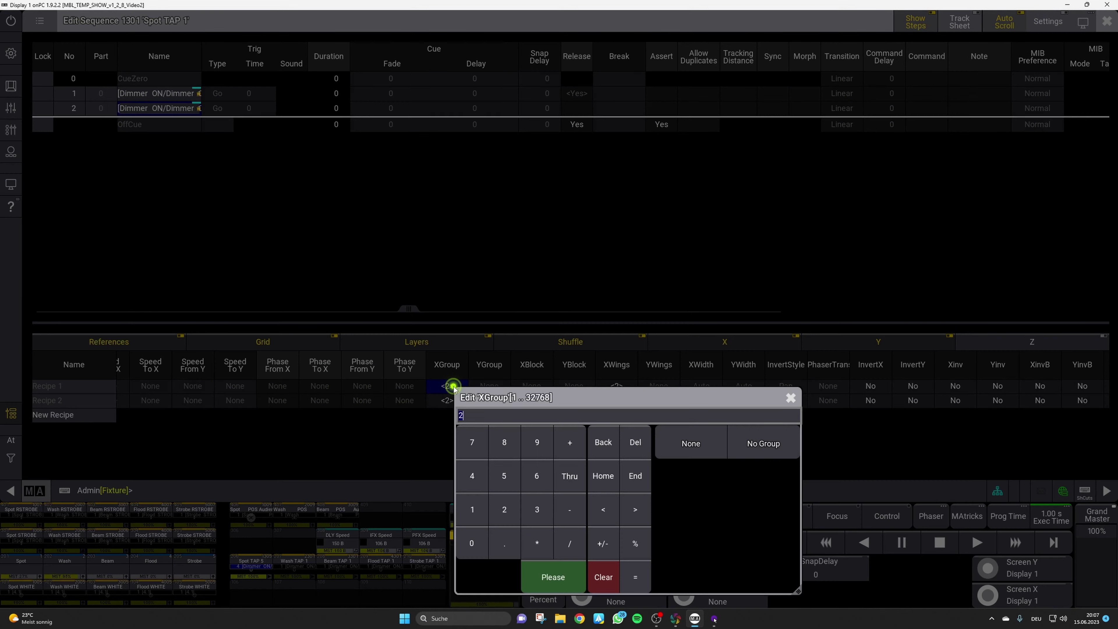
text(3)
key(Return)
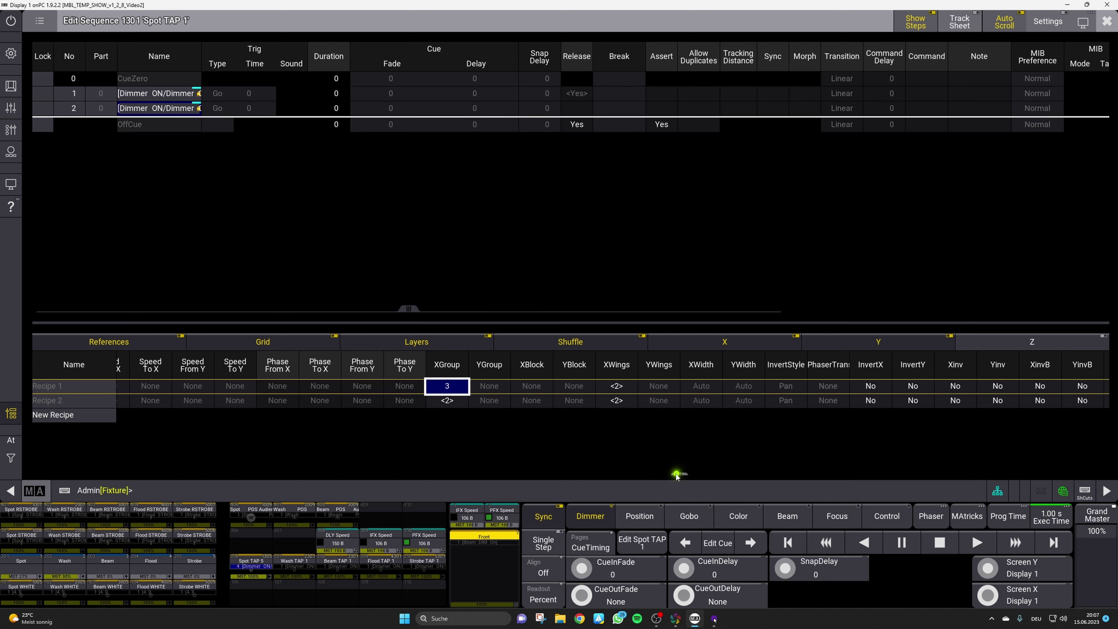
- Examine the MAtricks references and XGroup values of both recipes, and look through the settings in the MAtricks Editor
drag(677, 475, 369, 475)
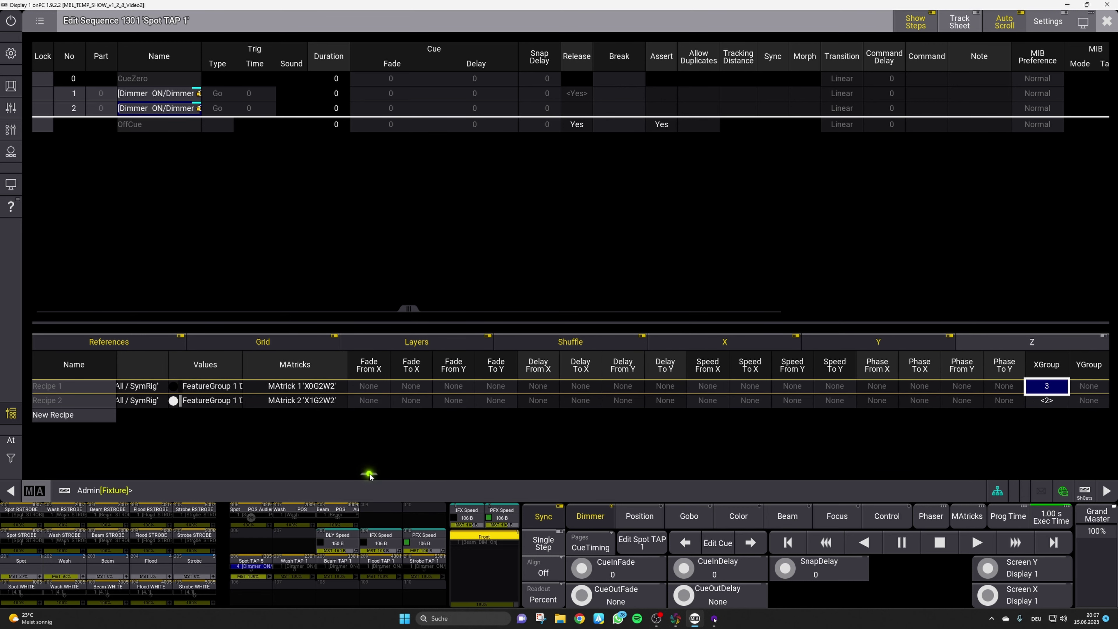
mouse_move(369, 474)
mouse_down()
mouse_move(666, 474)
mouse_move(366, 474)
mouse_up()
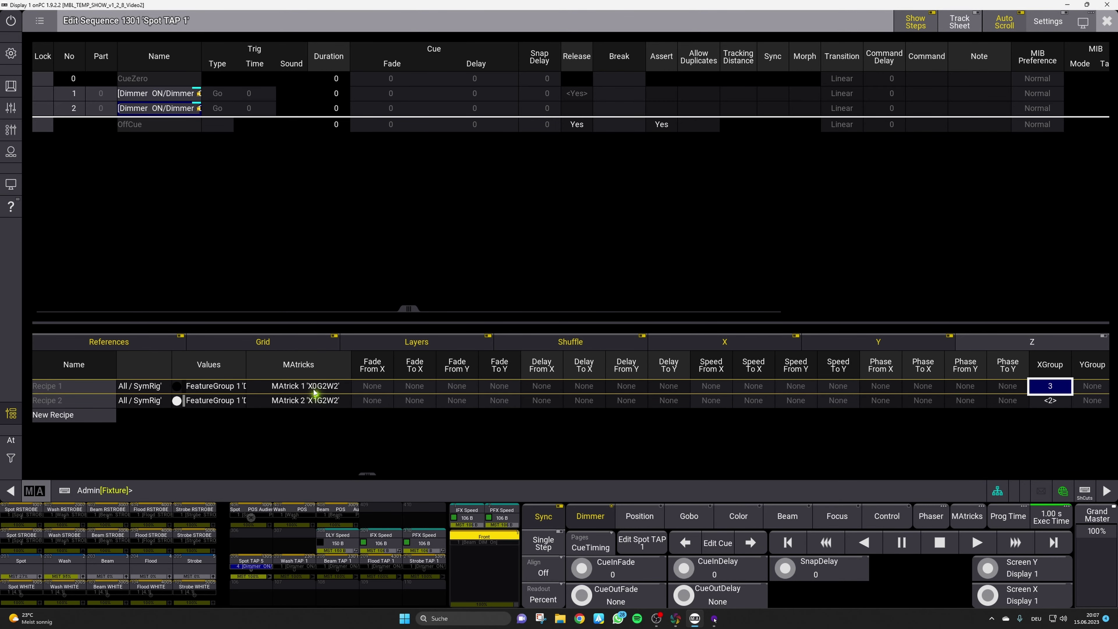
click(304, 388)
drag(366, 473, 645, 476)
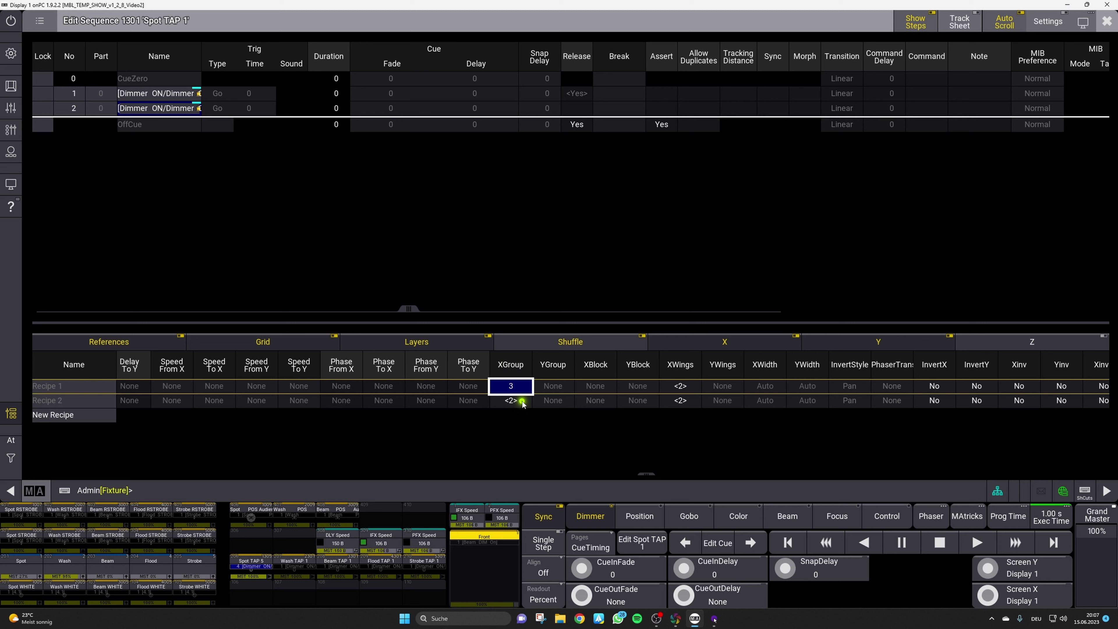
click(981, 521)
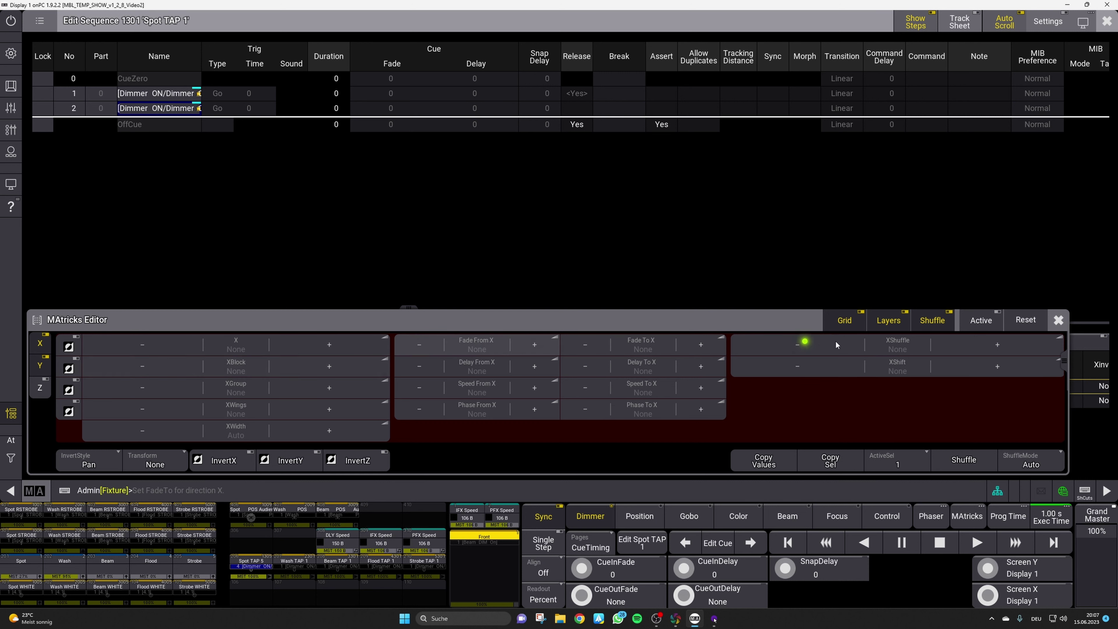
click(1058, 320)
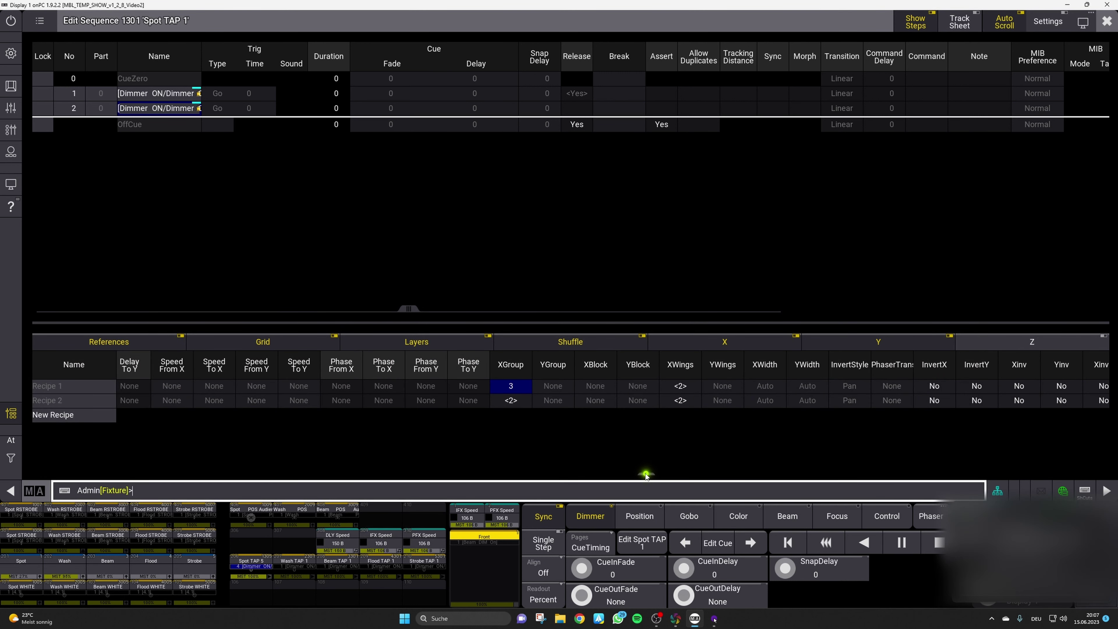
drag(644, 473, 303, 479)
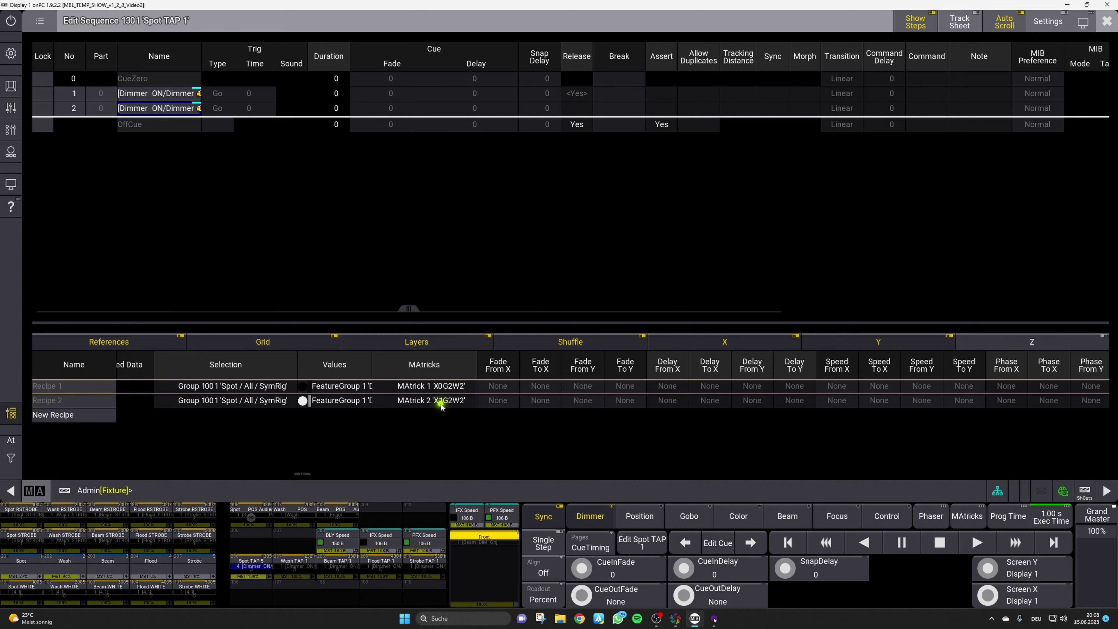
click(441, 404)
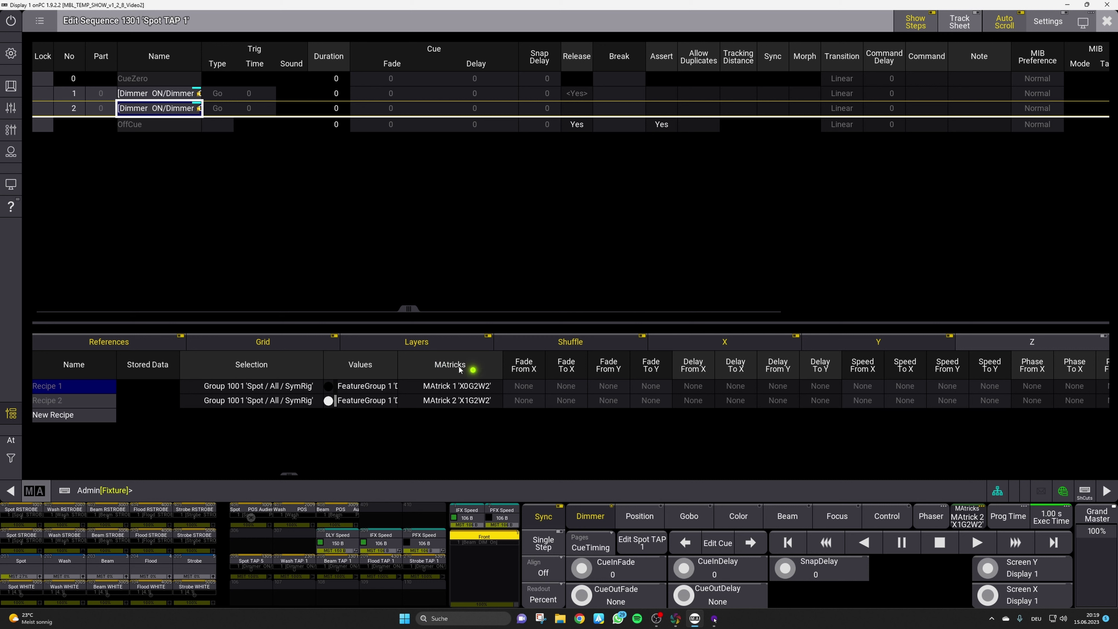
mouse_move(304, 471)
mouse_down()
mouse_move(292, 472)
mouse_move(763, 473)
mouse_move(291, 471)
mouse_up()
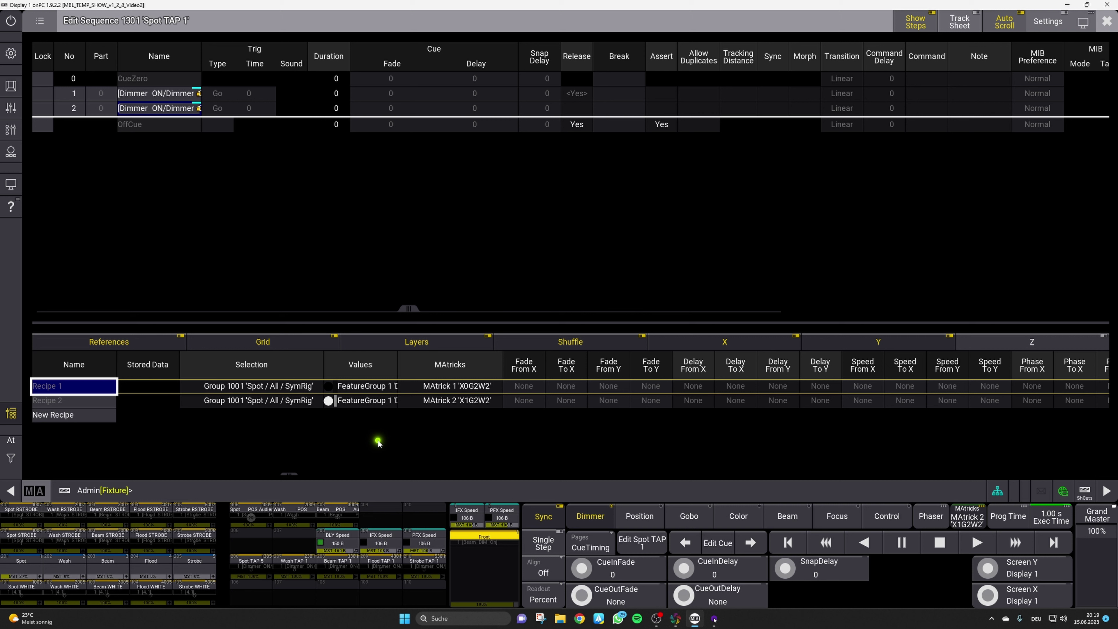
- Assign the red Color preset 4.3 as the value of Recipe 1 in cue 2
click(365, 392)
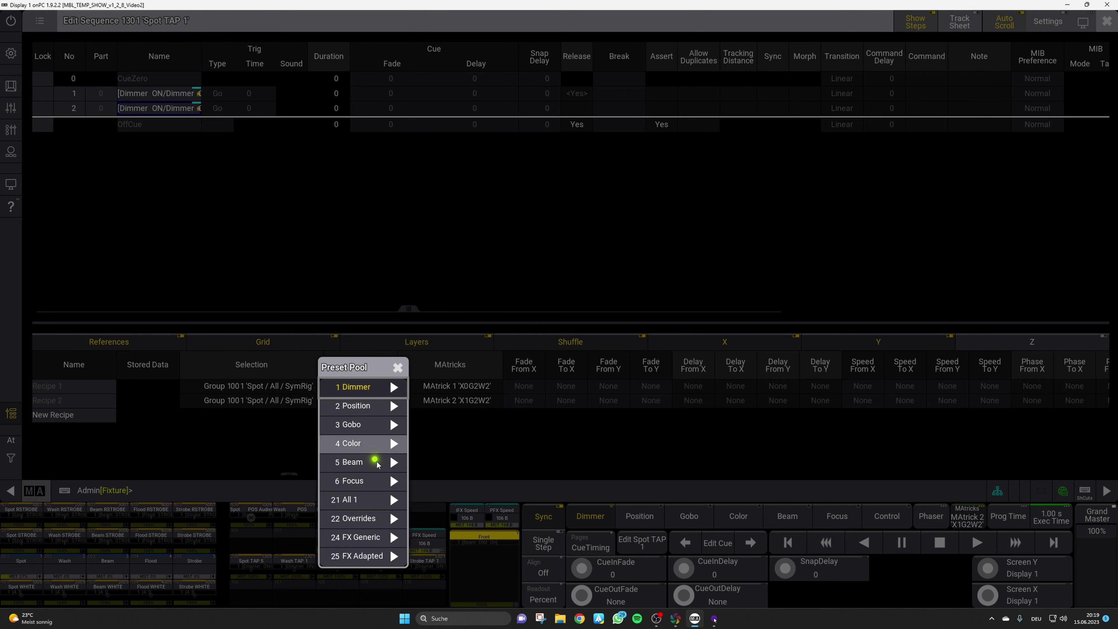
click(368, 444)
click(401, 314)
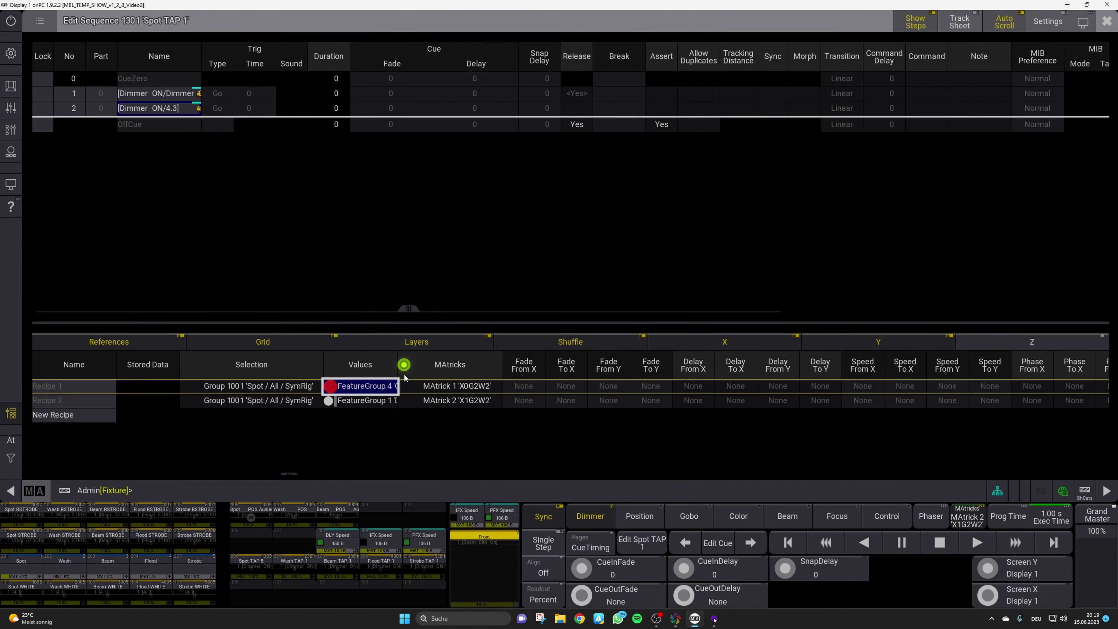
- Assign the blue Color preset 4.12 as the value of Recipe 2 in cue 2
click(358, 401)
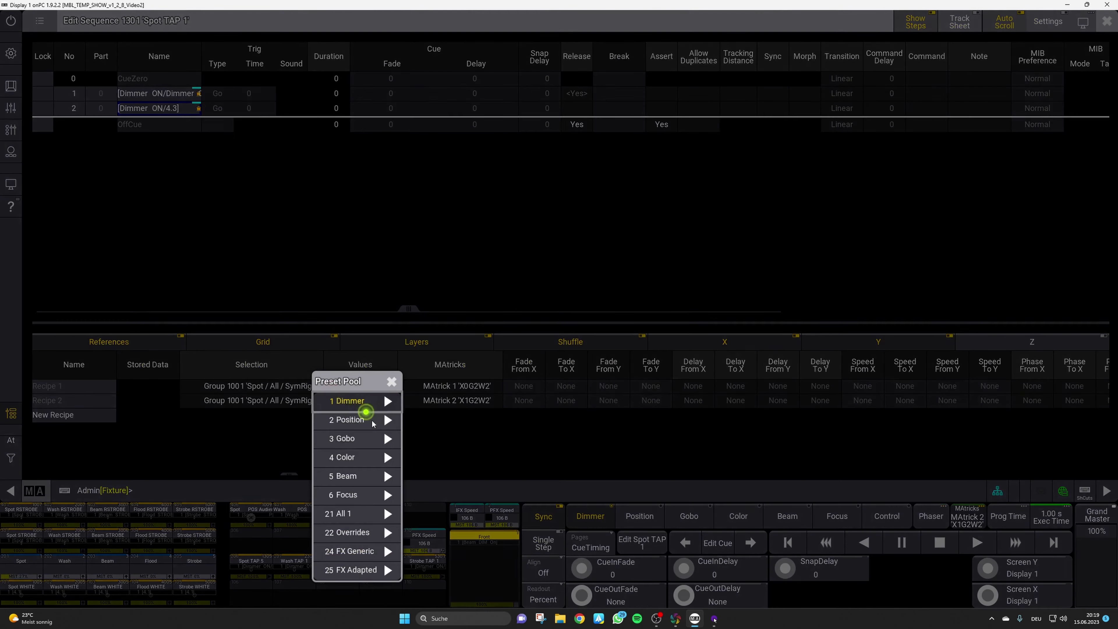
click(360, 458)
click(396, 480)
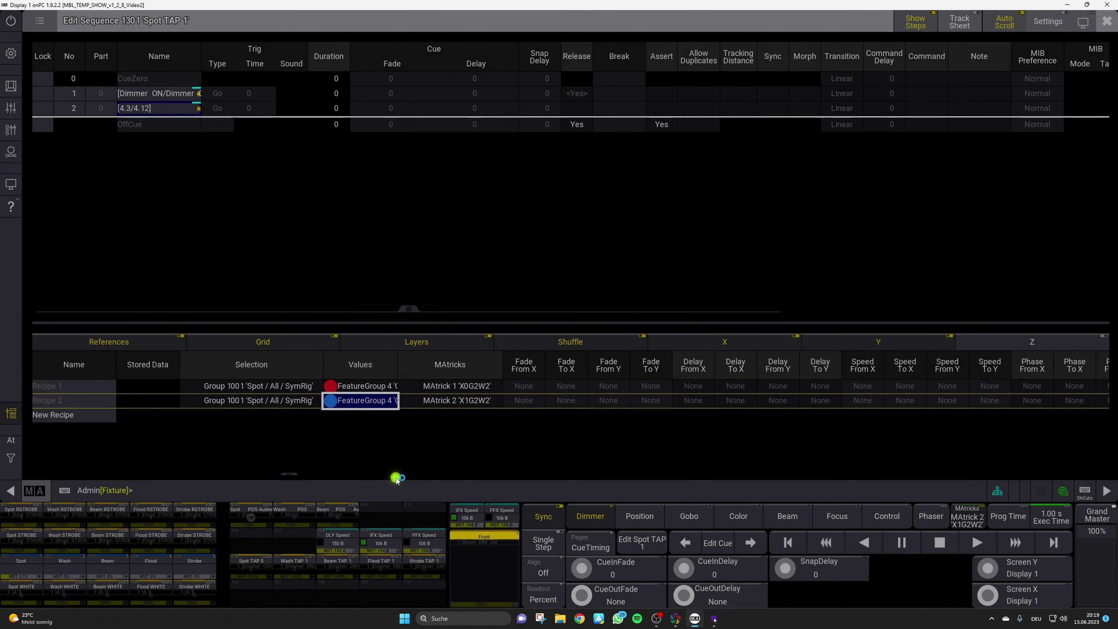
- Assign the blue Color preset 4.12 as the value of Recipe 1 in cue 1
click(149, 94)
click(359, 386)
click(359, 387)
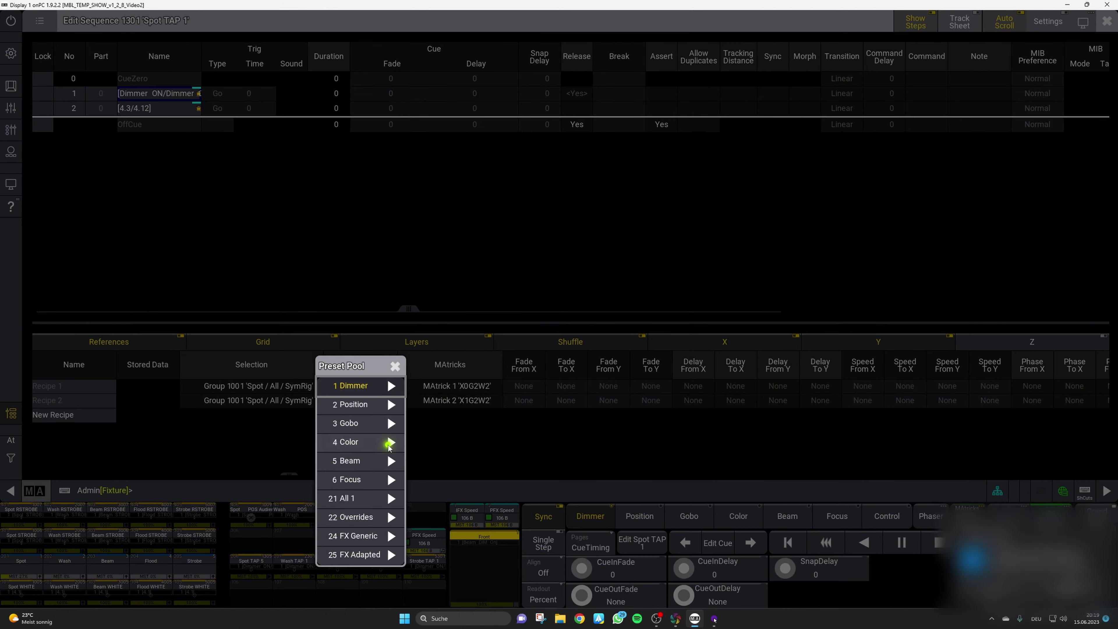
click(390, 443)
click(406, 481)
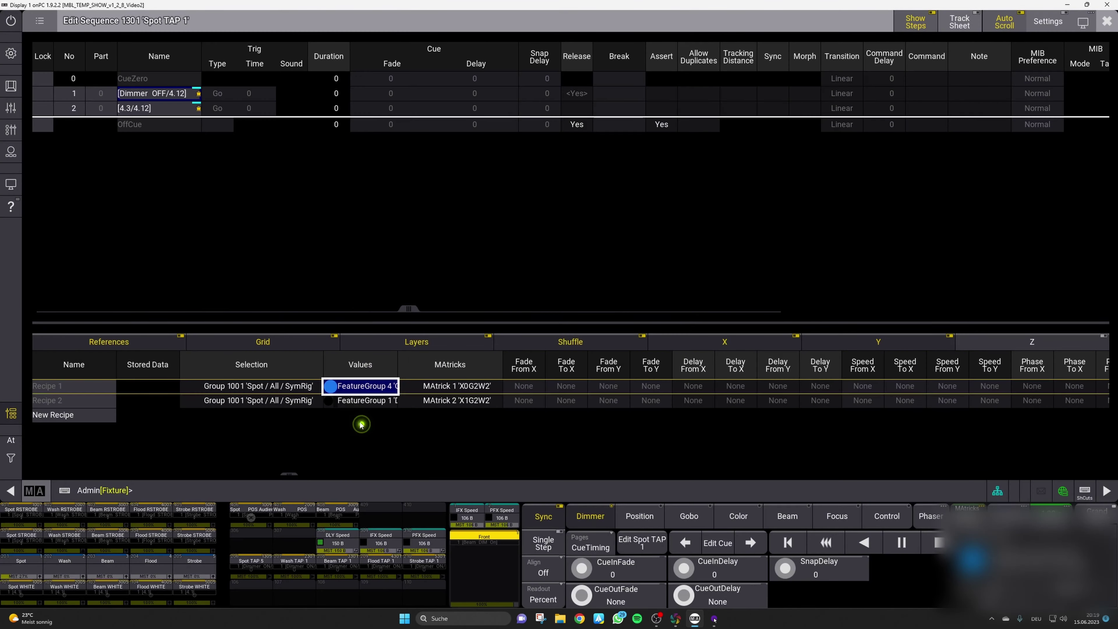
- Assign the red Color preset 4.3 as the value of Recipe 2 in cue 1, compare both cues and close the sequence editor
double_click(359, 400)
click(352, 458)
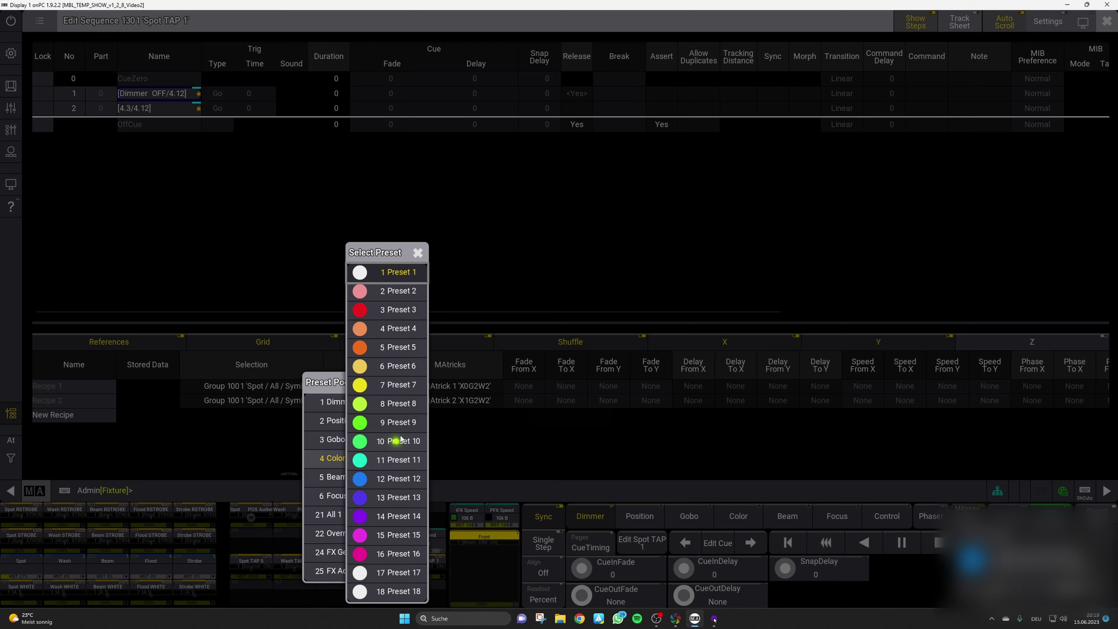
click(387, 309)
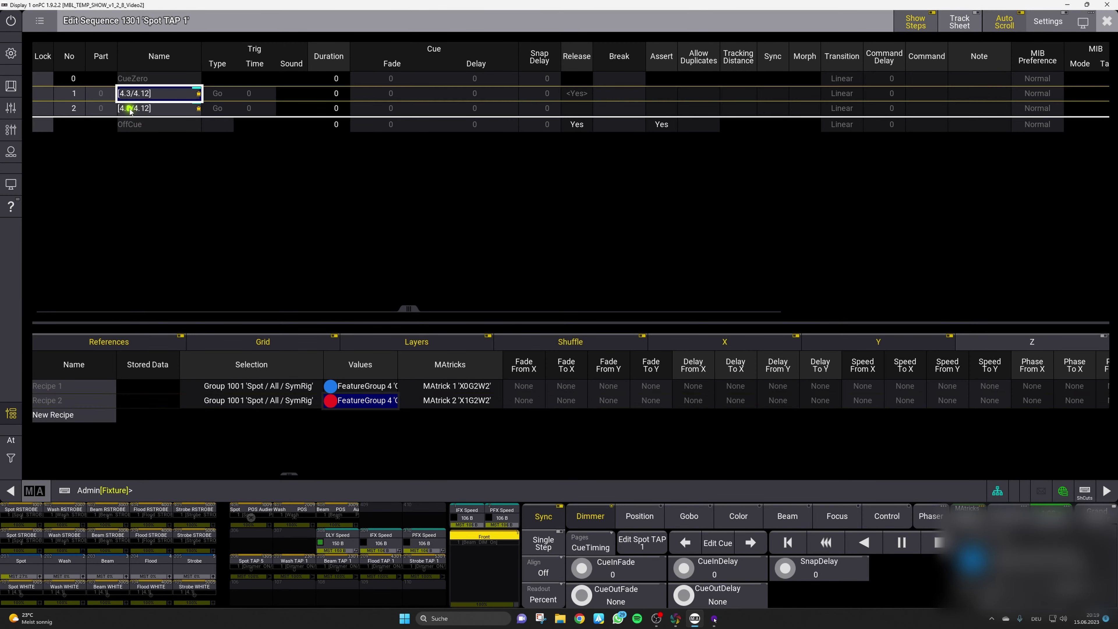
click(155, 110)
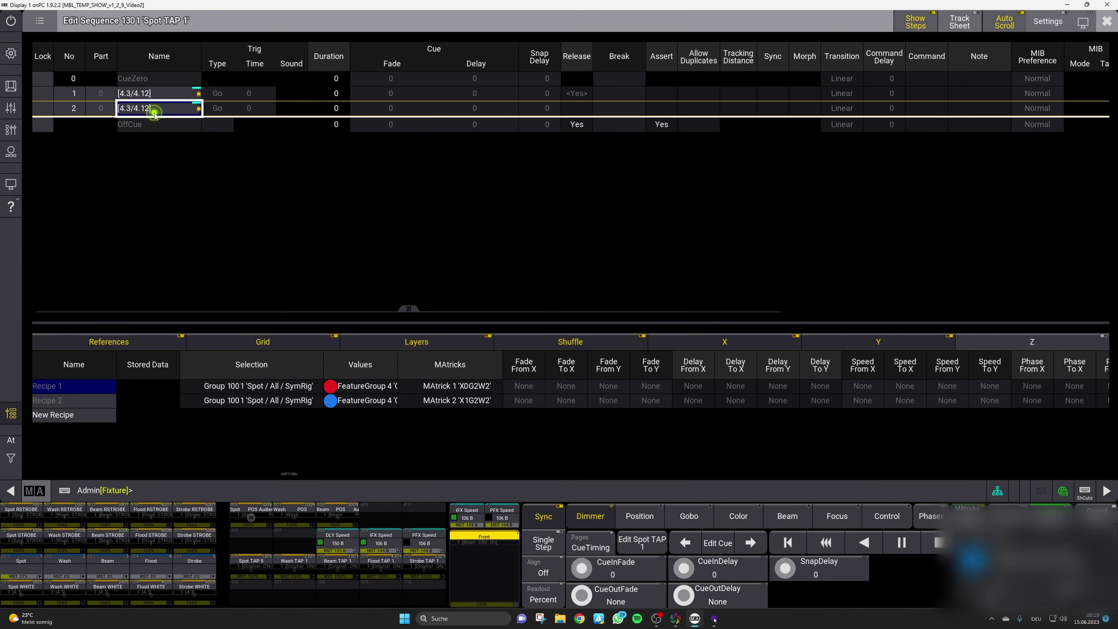
click(148, 96)
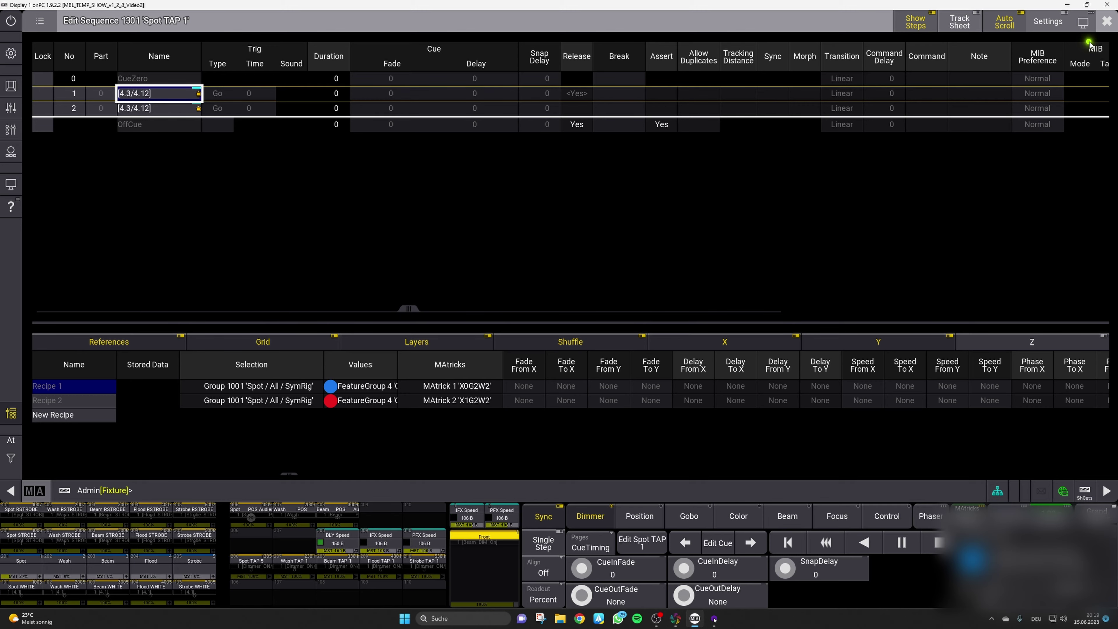
click(1107, 22)
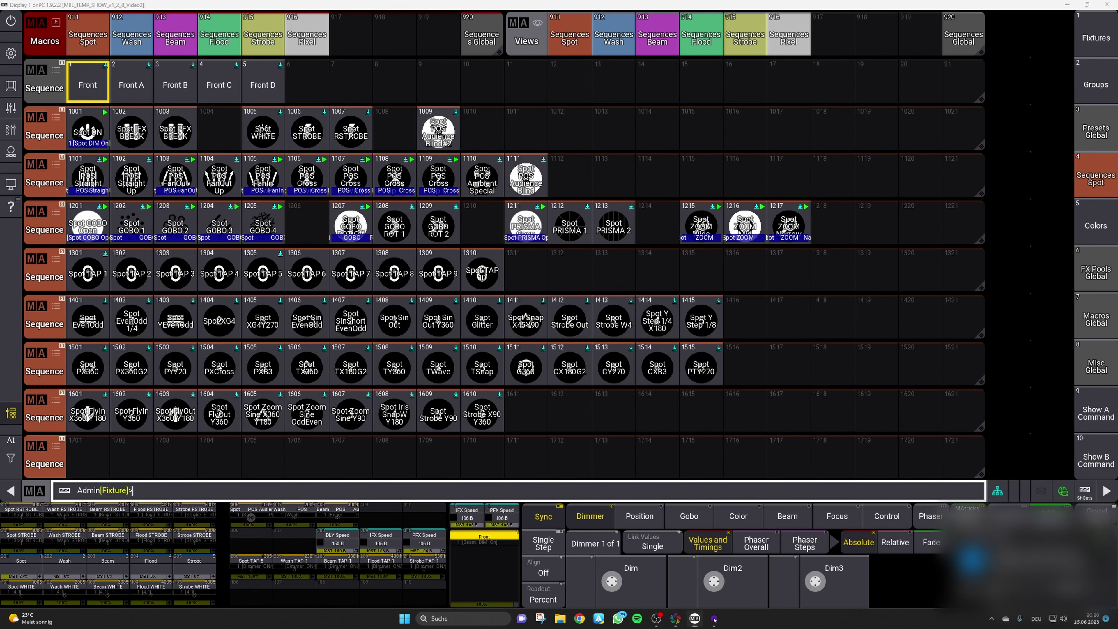
- Run the first and third Spot taps from the Show B Command view while watching them in the Capture visualiser
click(1092, 460)
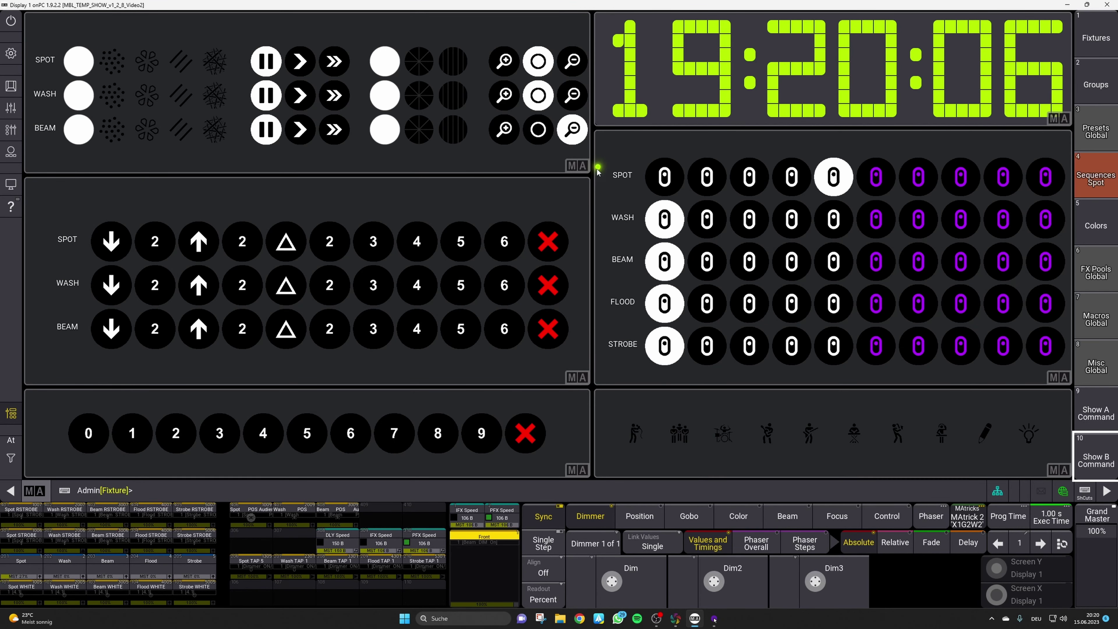
click(665, 177)
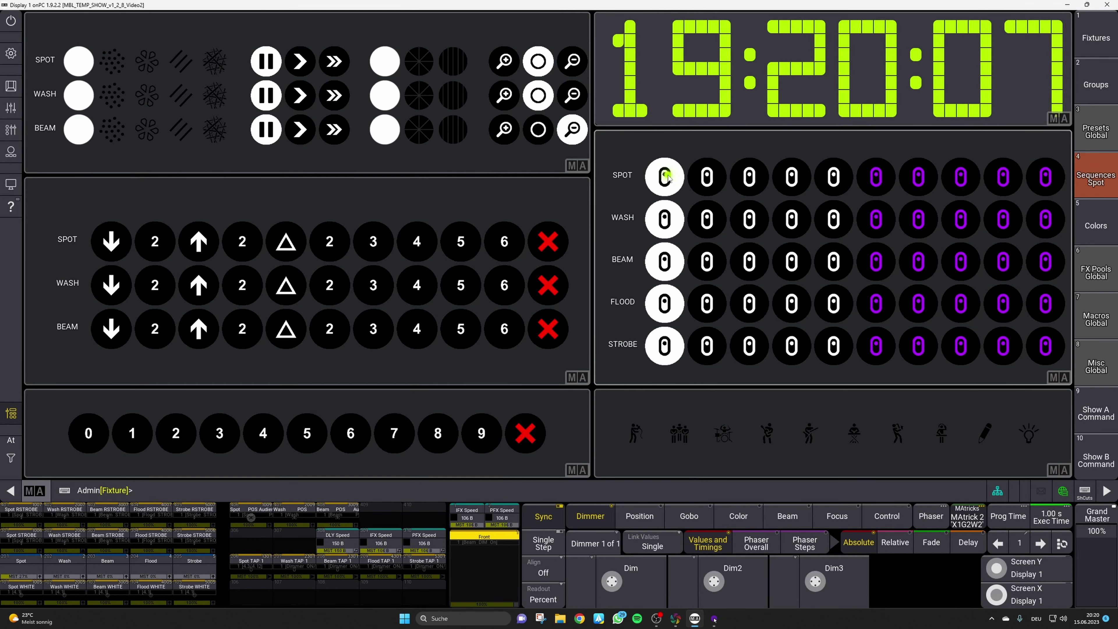
click(678, 621)
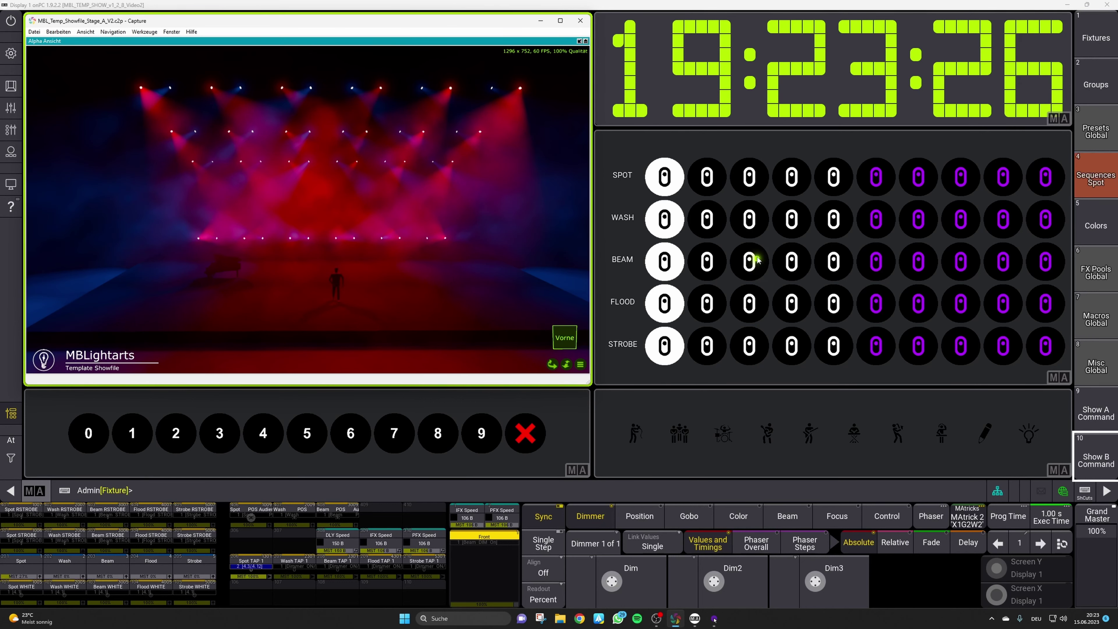
click(758, 189)
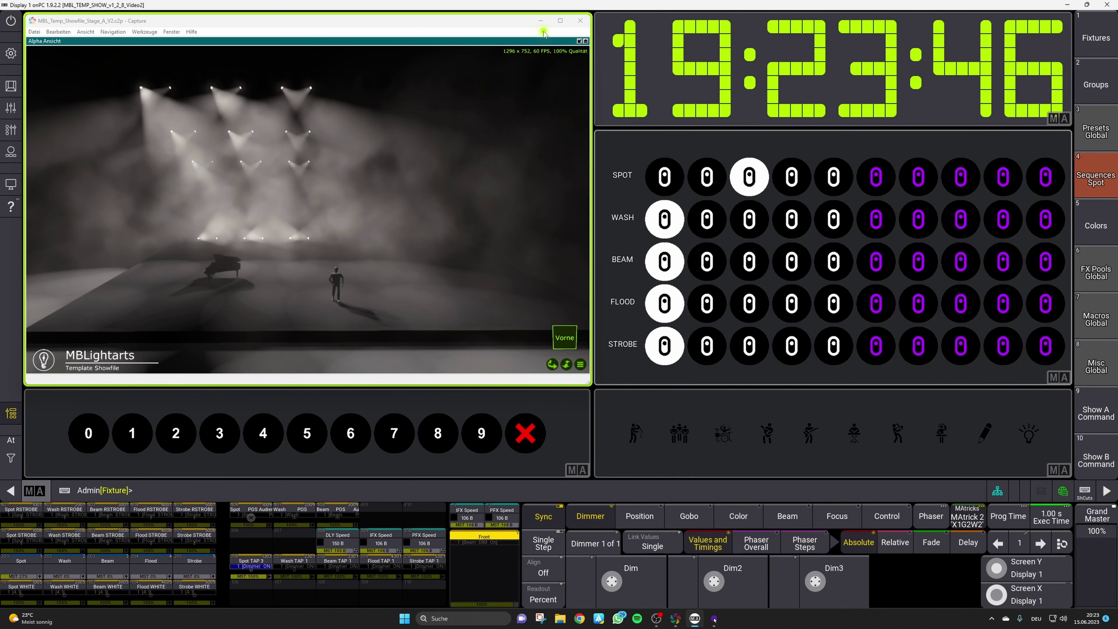
click(541, 21)
- Open the Spot TAP 3 sequence from the Sequences Spot view and examine the values and MAtricks references of its recipes
click(1107, 185)
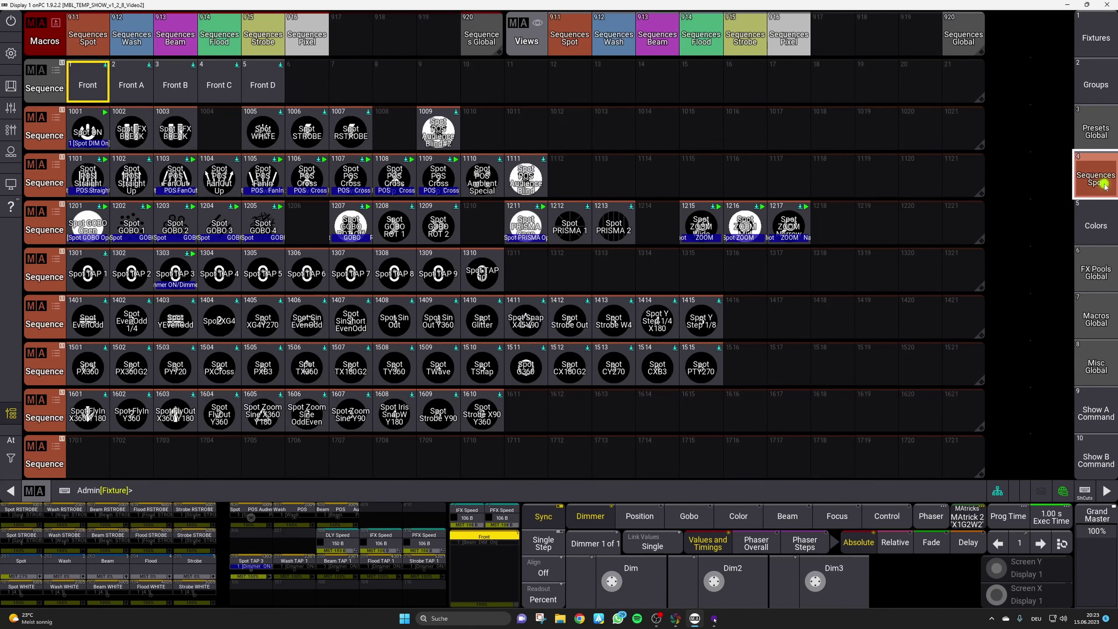
right_click(176, 273)
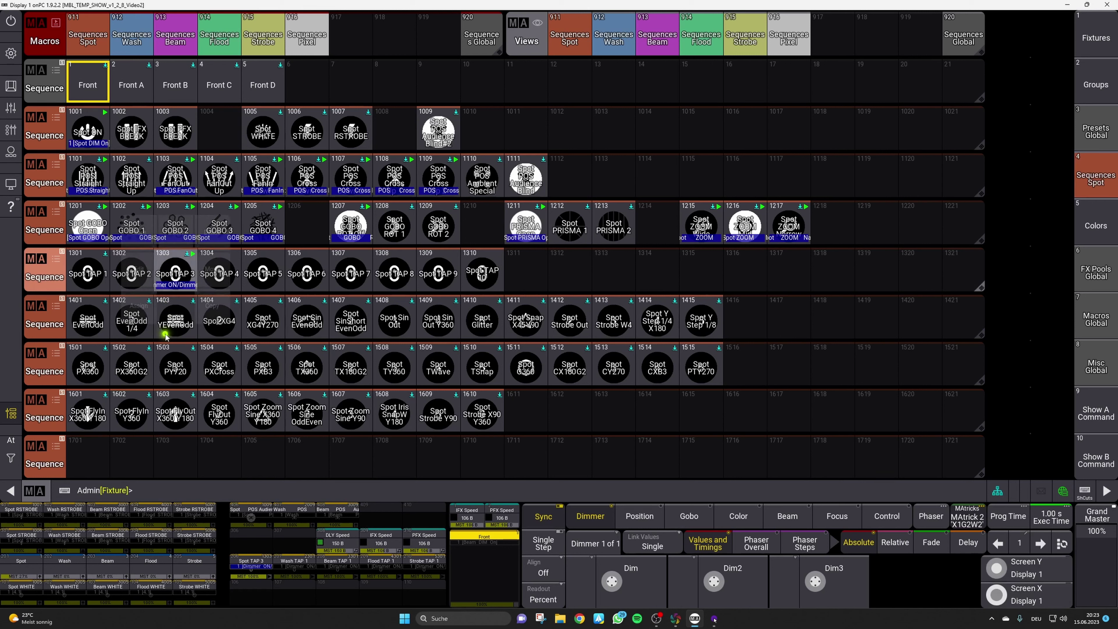
click(147, 283)
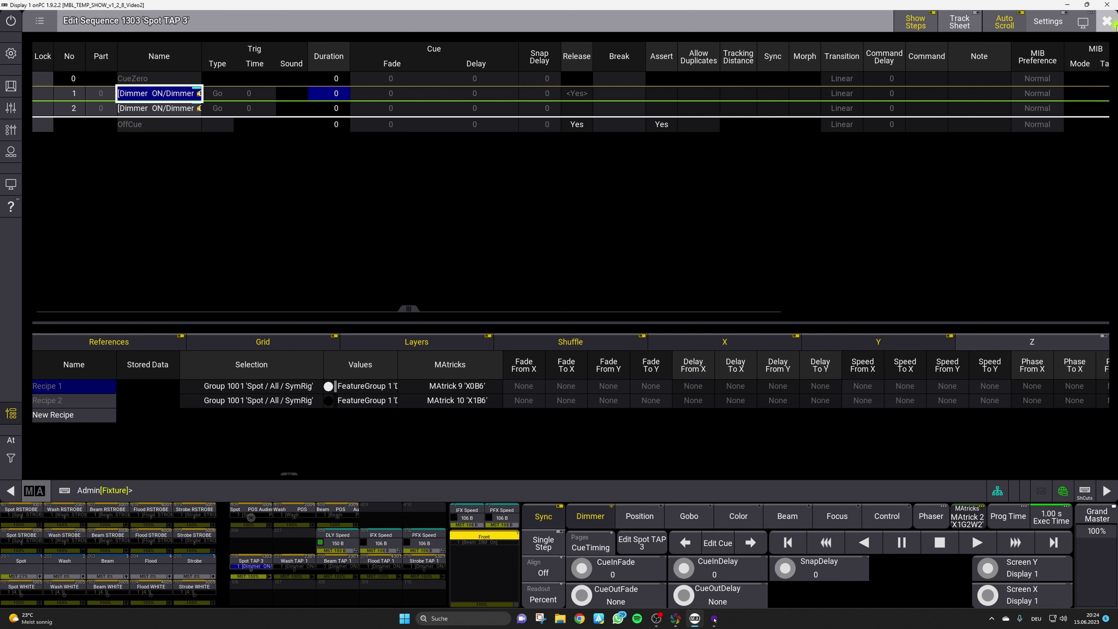
click(1107, 22)
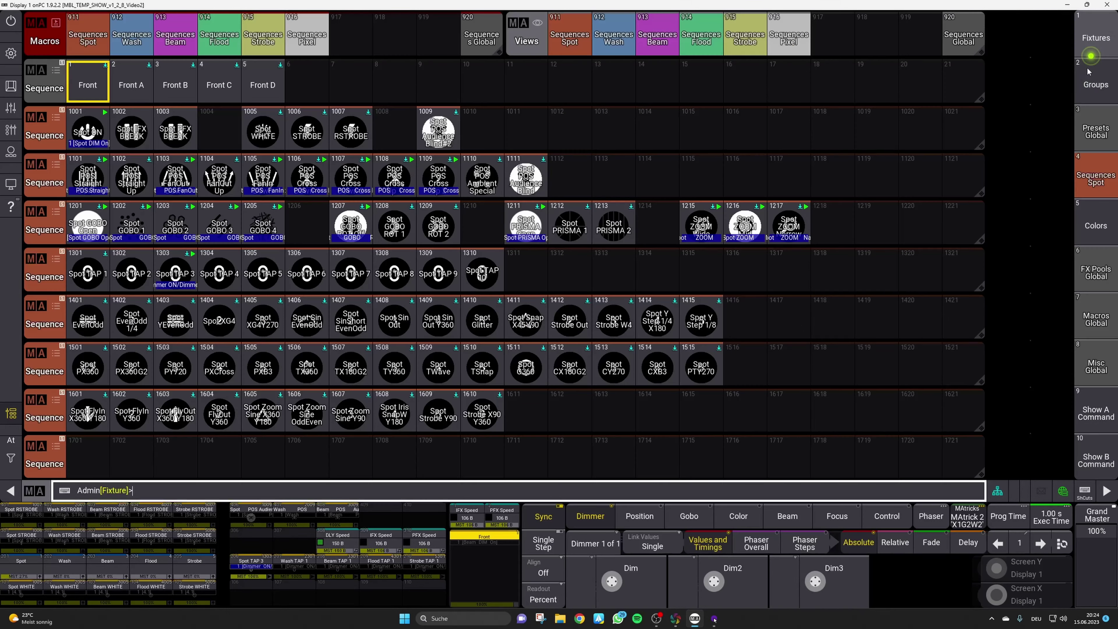
- Compare the X, XBlock, XGroup and XWings settings of MAtricks X0B6 and X1B6 in the MAtricks pool
click(1096, 368)
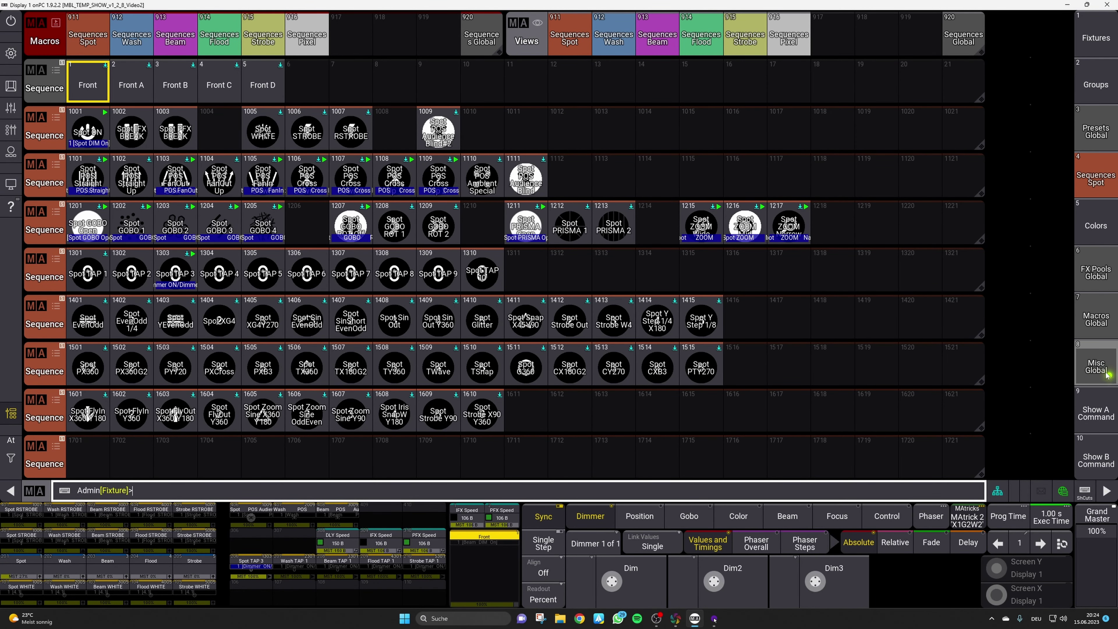
click(842, 93)
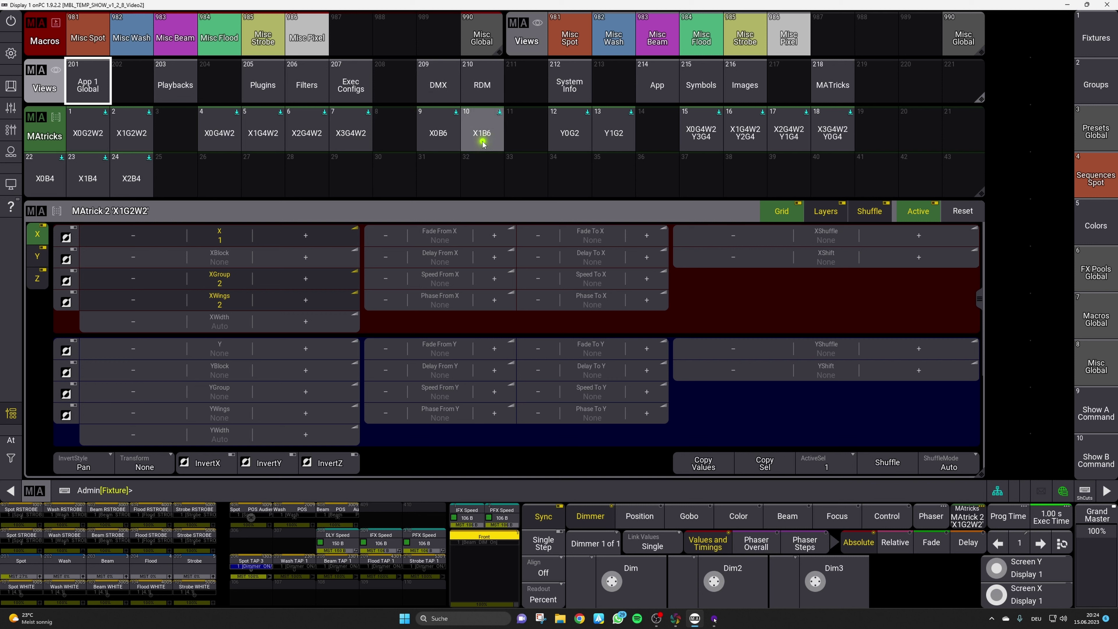
click(438, 135)
click(482, 134)
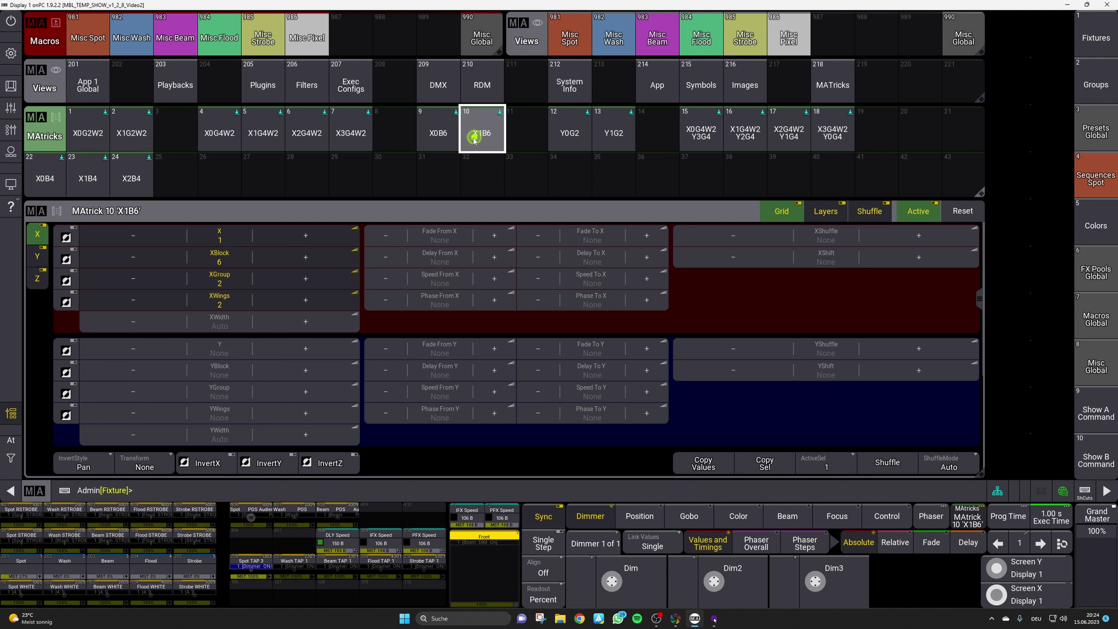
click(437, 138)
click(478, 137)
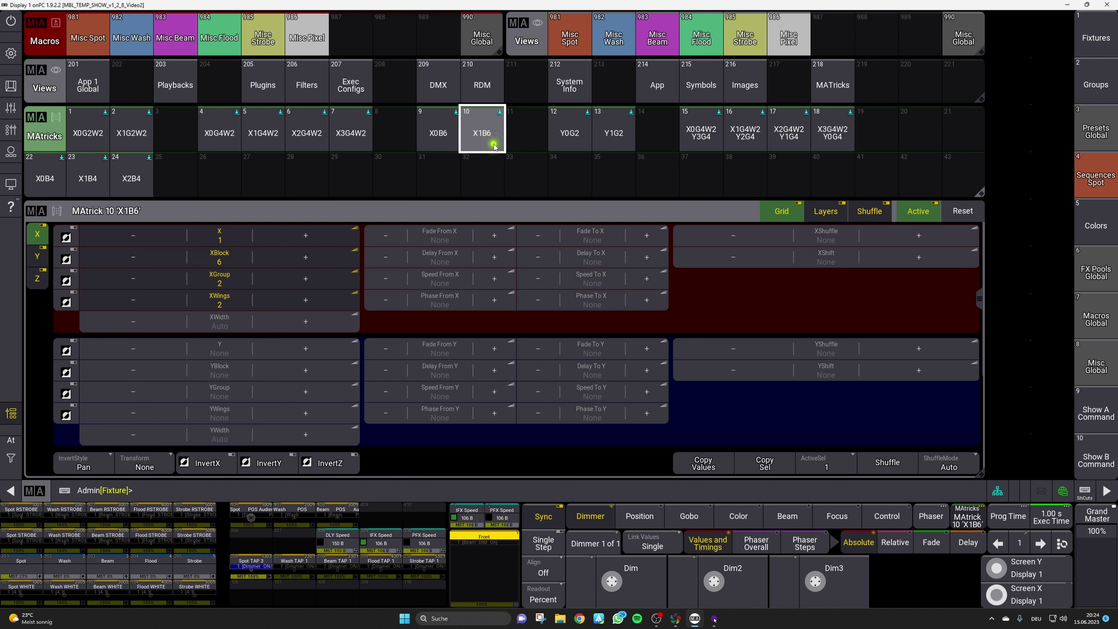
click(445, 138)
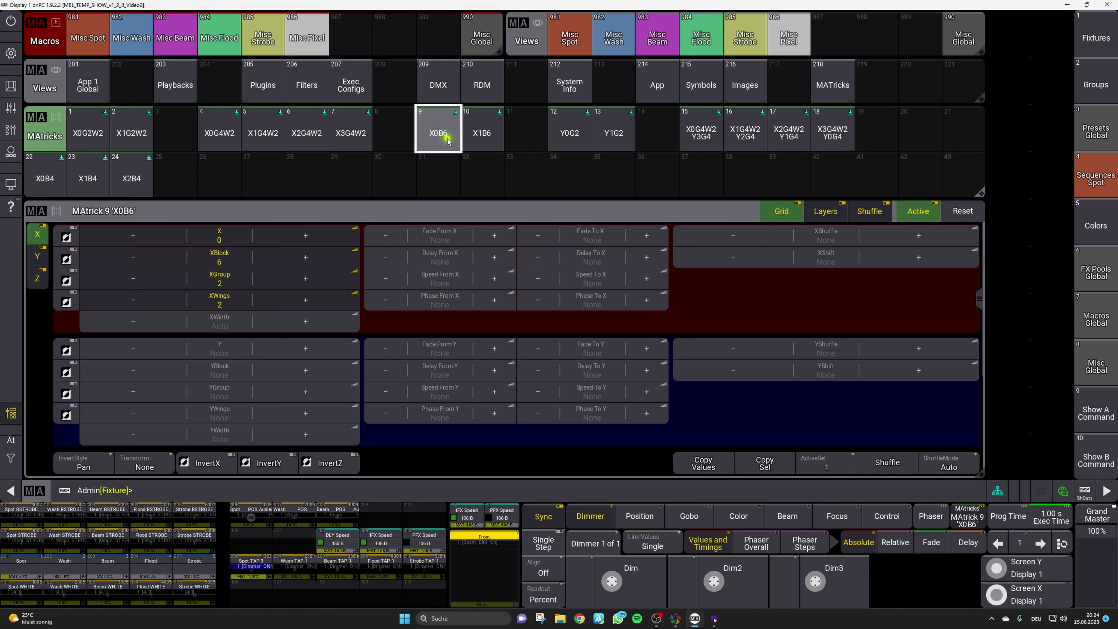
click(493, 148)
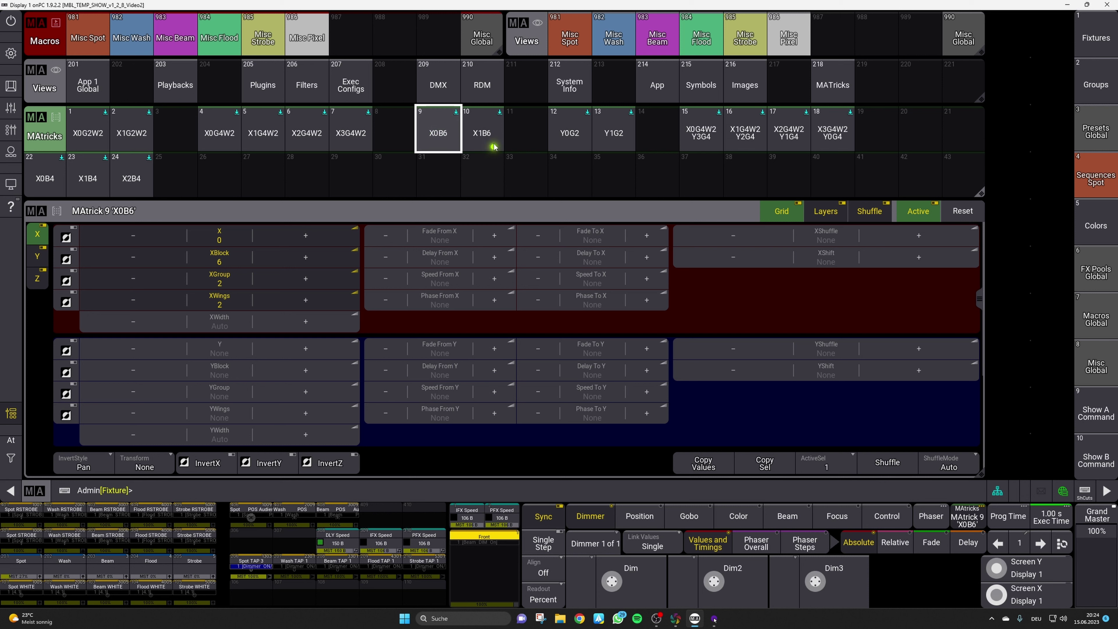
- Set the XBlock of MAtrick 9 'X0B6' to 4
click(442, 149)
drag(438, 149, 399, 142)
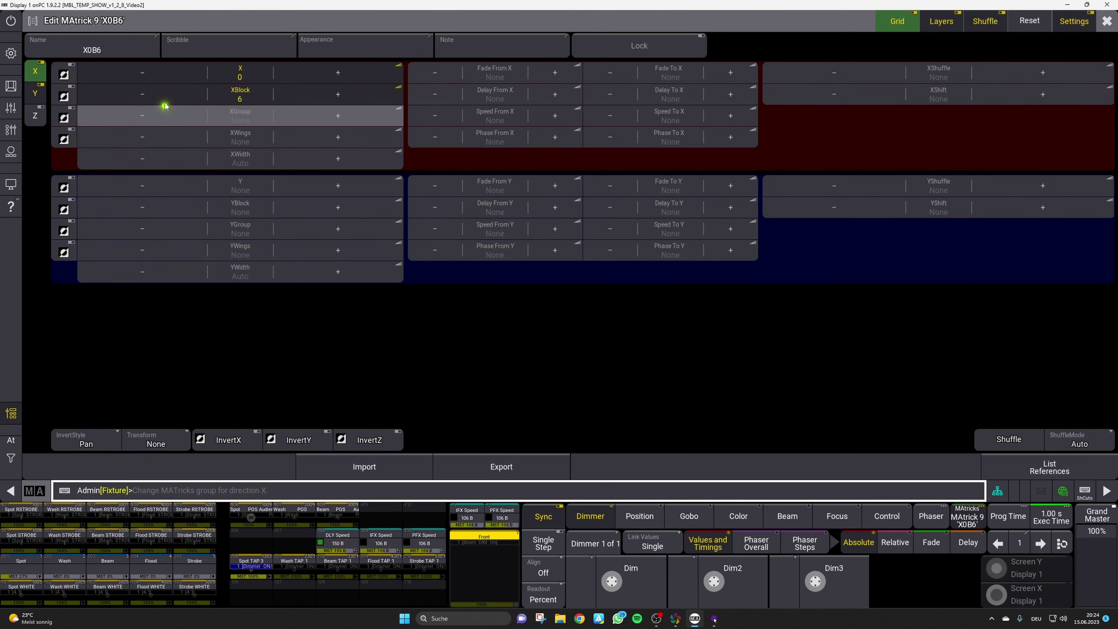
click(142, 94)
click(142, 94)
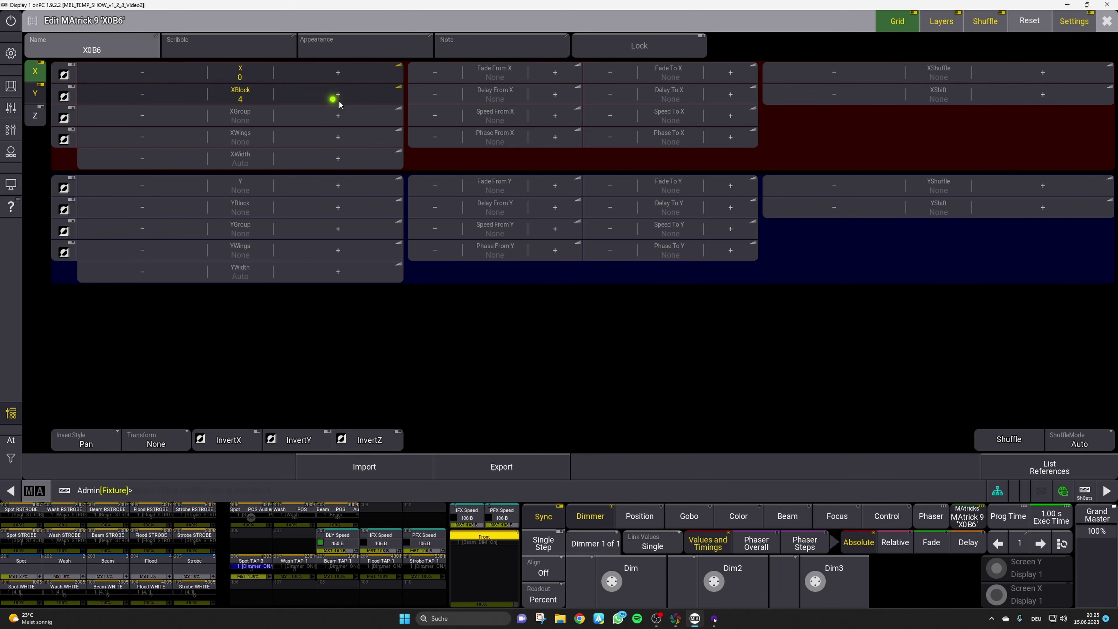
click(1106, 21)
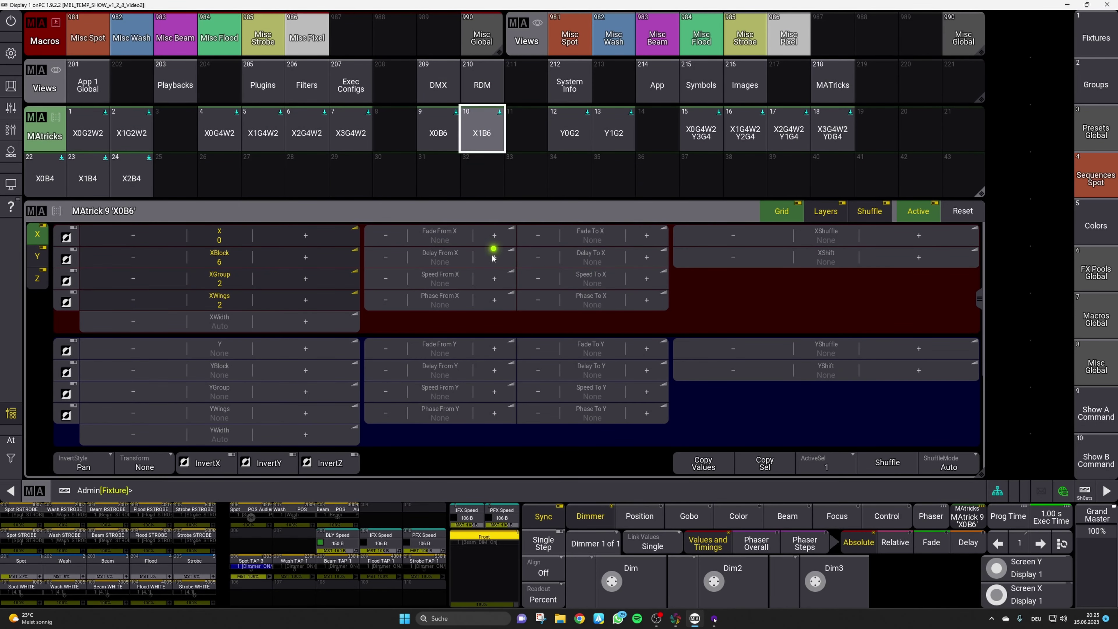
- Set the XBlock of MAtrick 10 'X1B6' to 4
drag(482, 130, 445, 128)
click(132, 95)
click(132, 95)
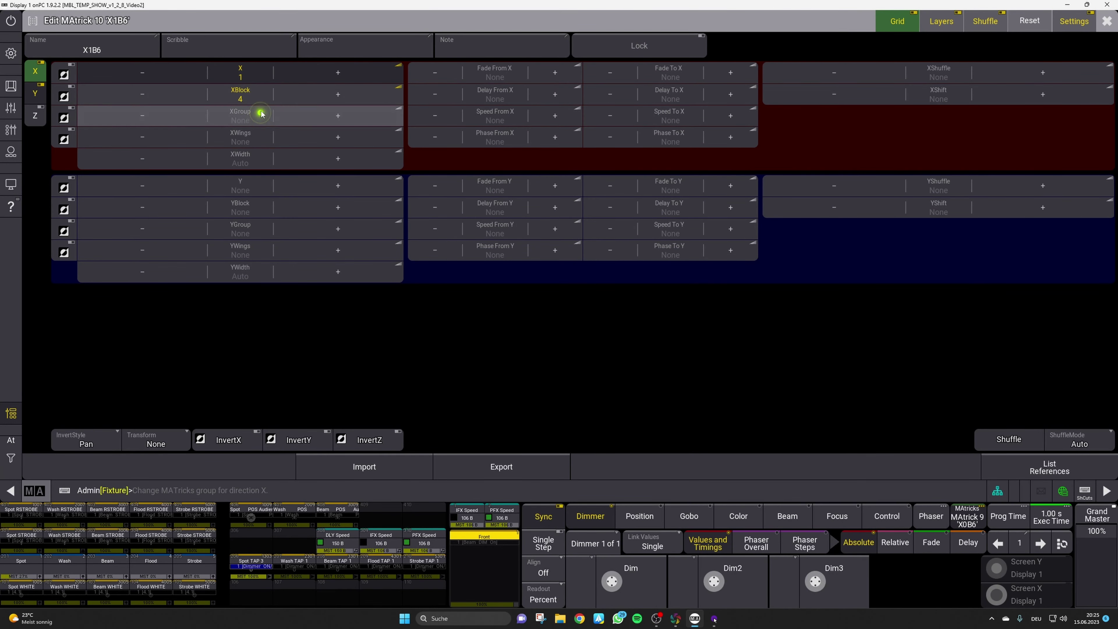
click(1107, 20)
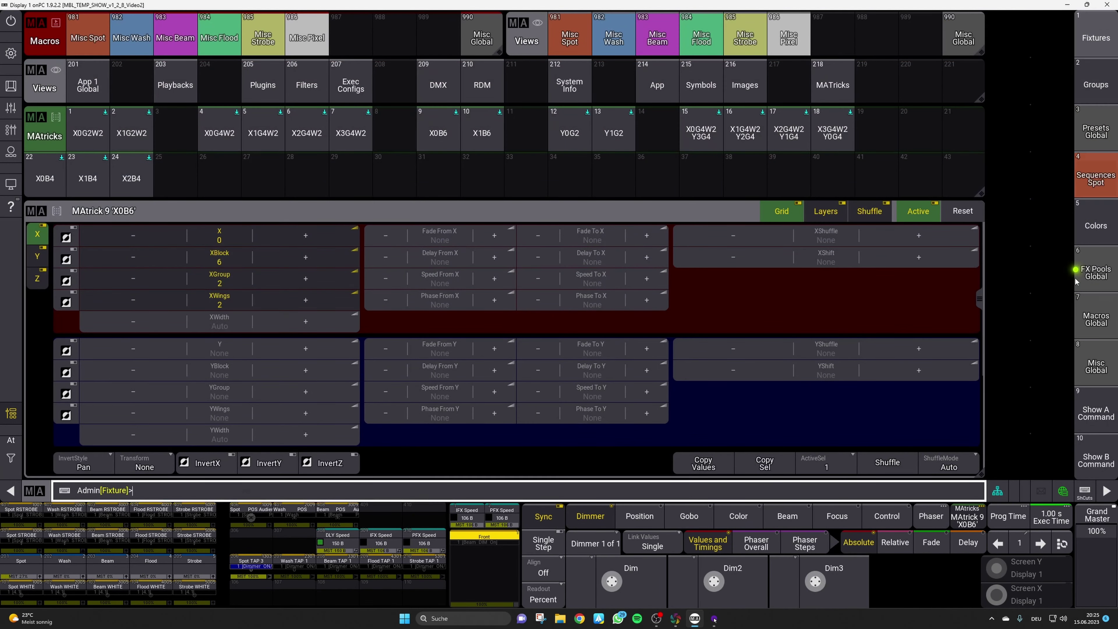
- Bring up the Capture visualiser beside the Show B Command view and trigger the tenth Spot tap
click(1095, 456)
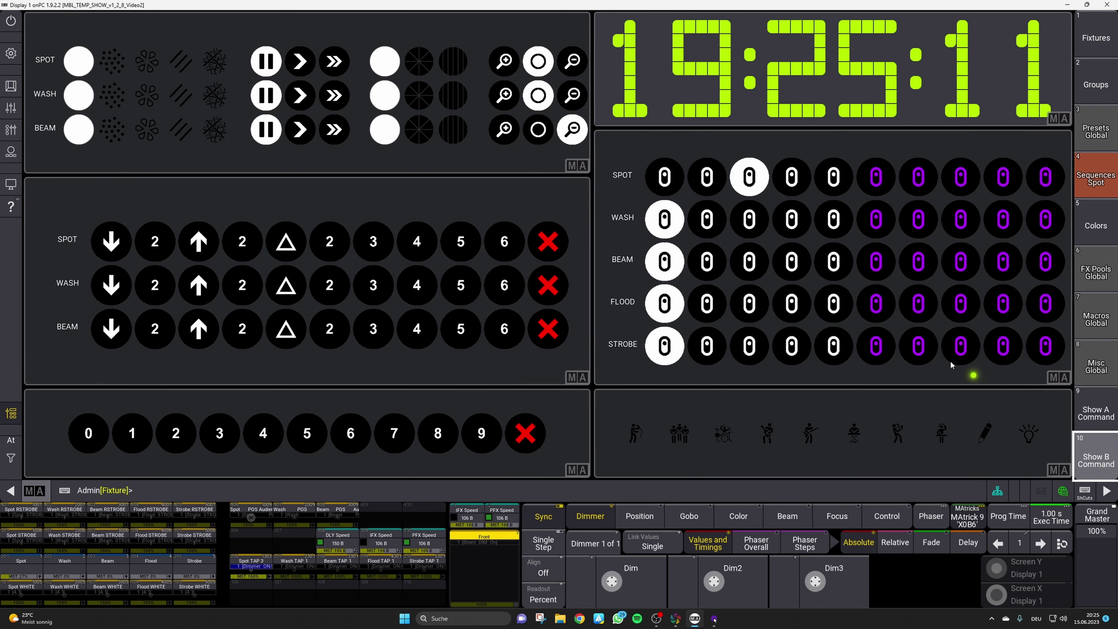
click(675, 618)
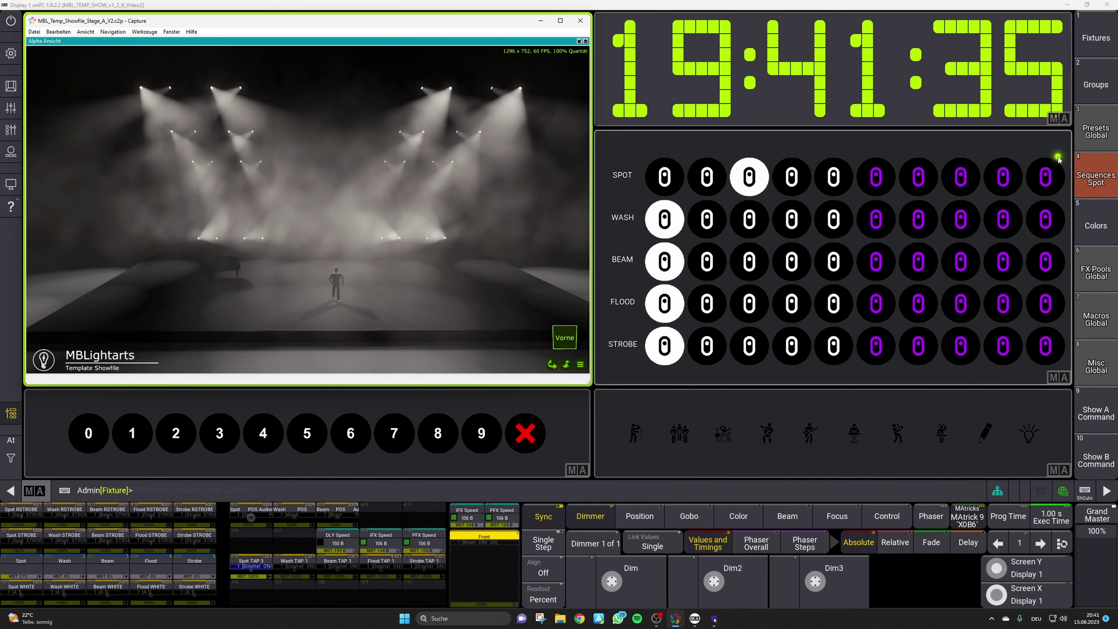
click(1046, 176)
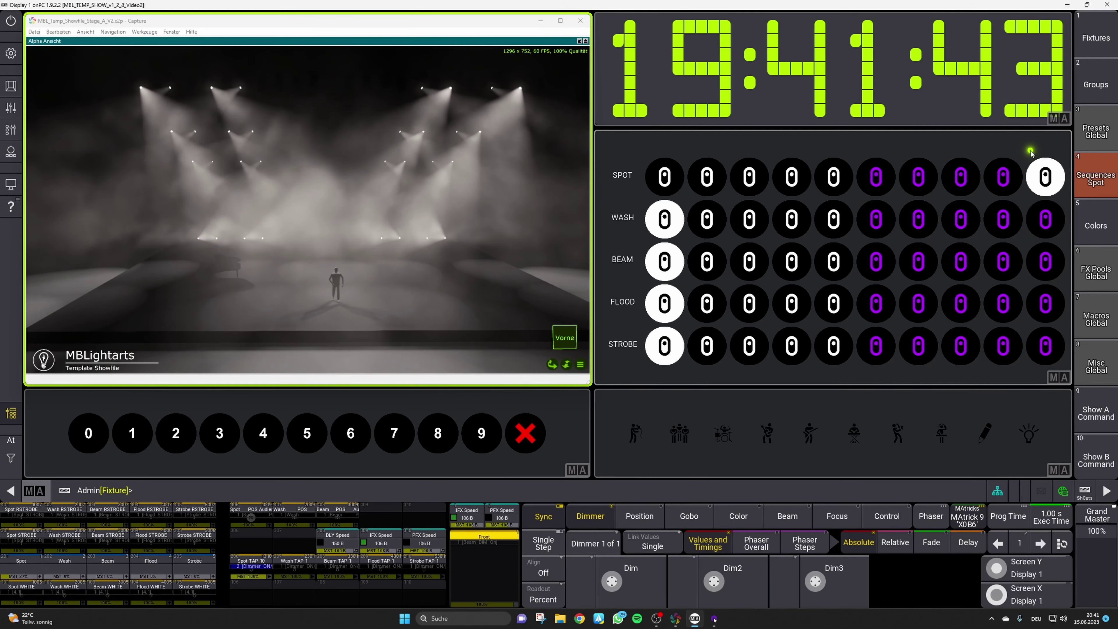
- Open the Spot TAP 10 sequence and examine the MAtricks, fade, delay and XBlock settings of the recipes in both cues
click(1053, 197)
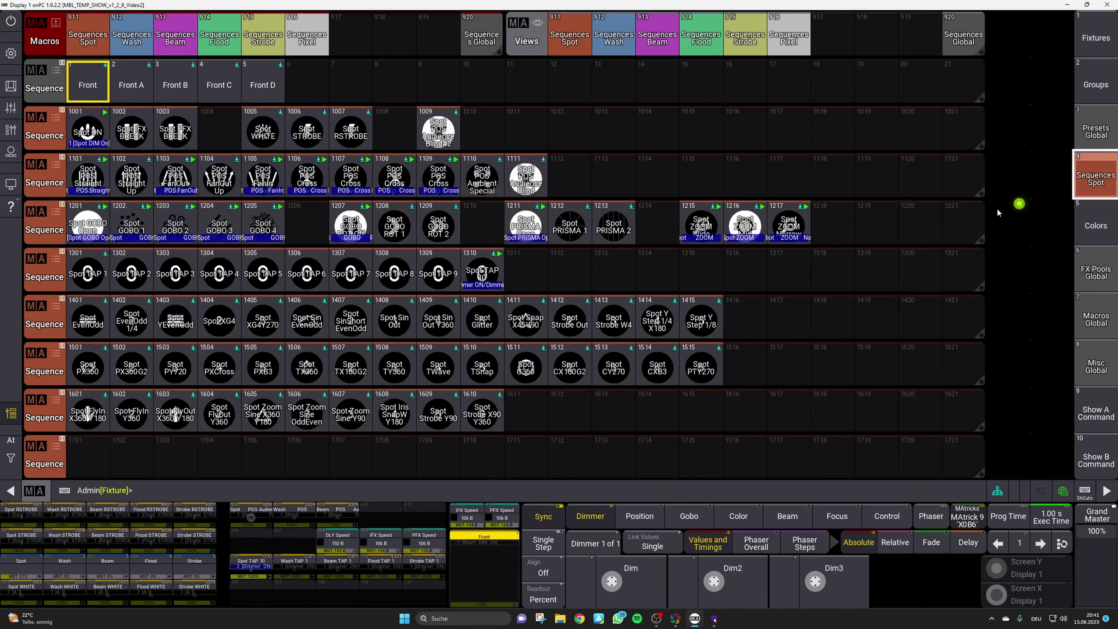
drag(482, 270, 442, 274)
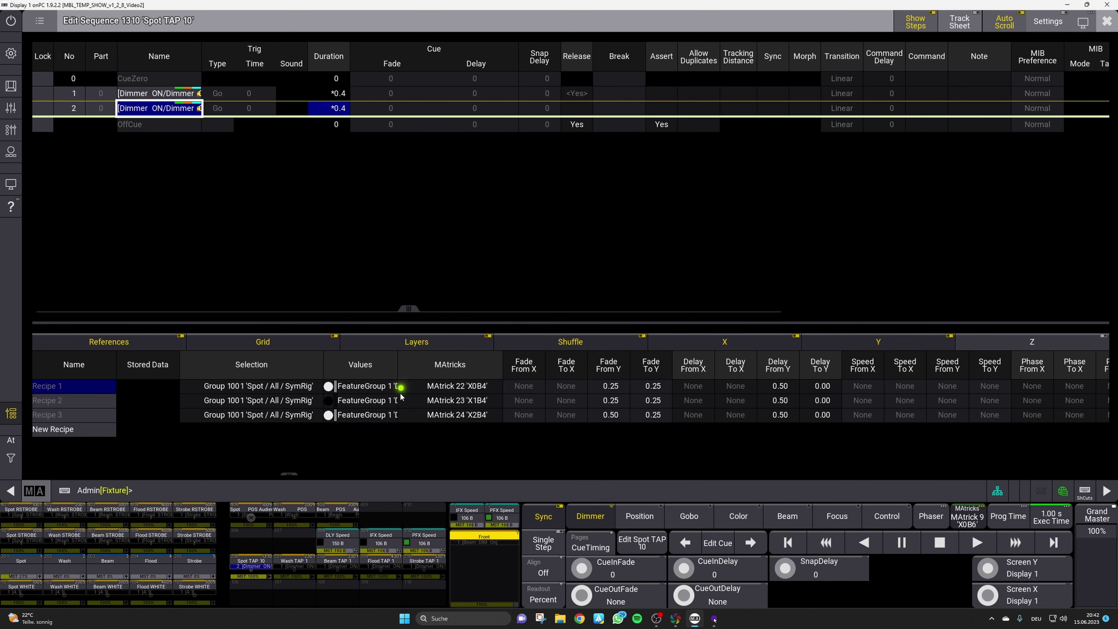
click(167, 93)
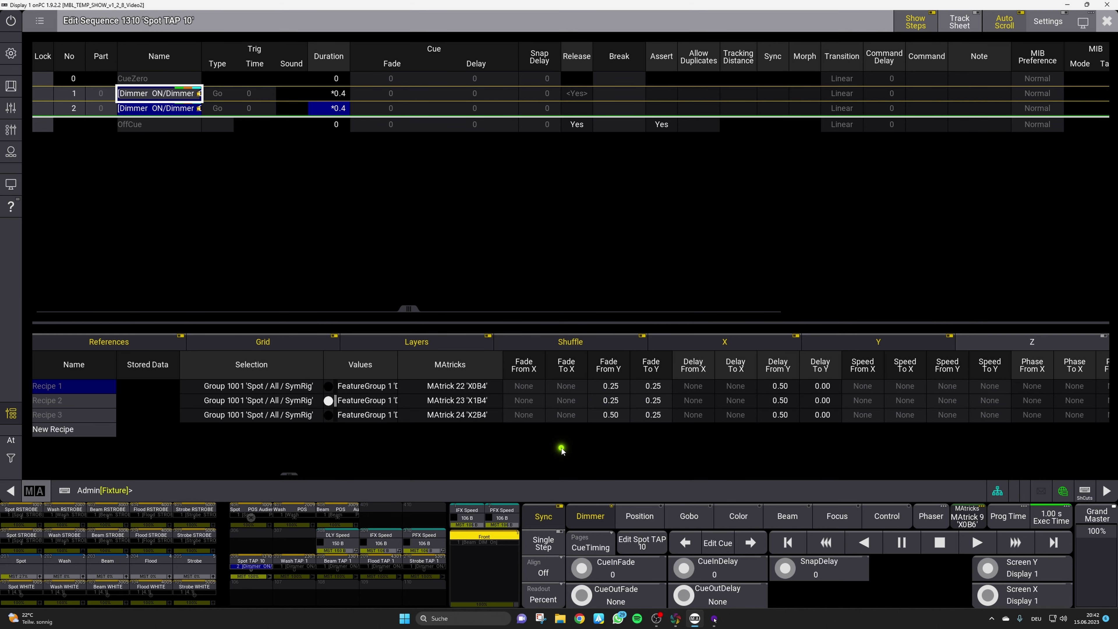
drag(295, 475, 416, 474)
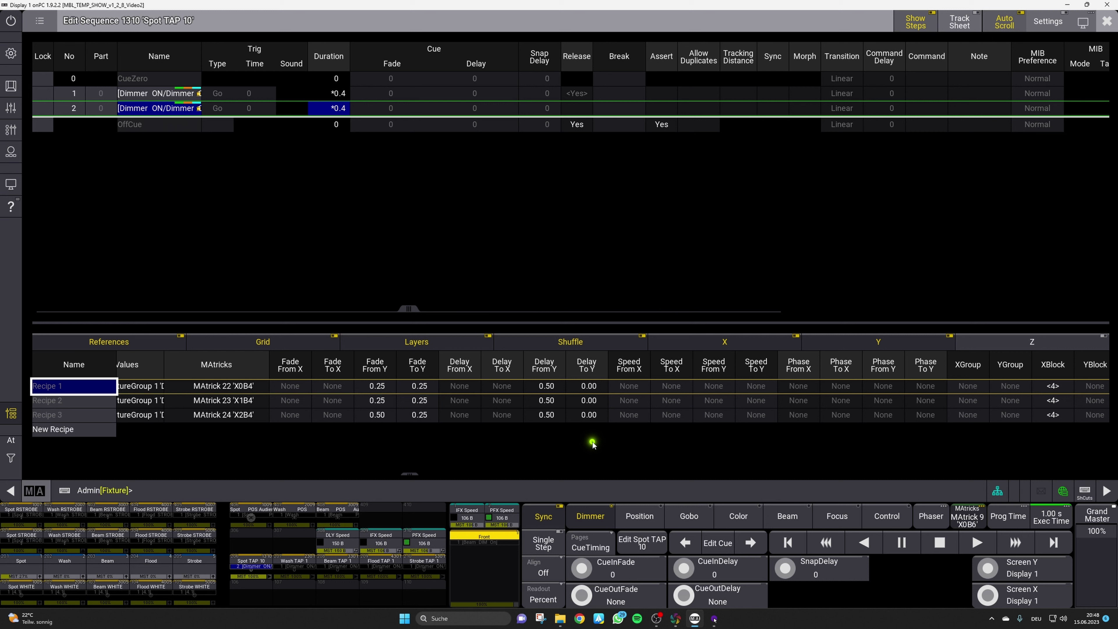
- Examine the playback and speed settings of the Spot TAP 10 sequence, and review the recipes of its second cue
click(1043, 26)
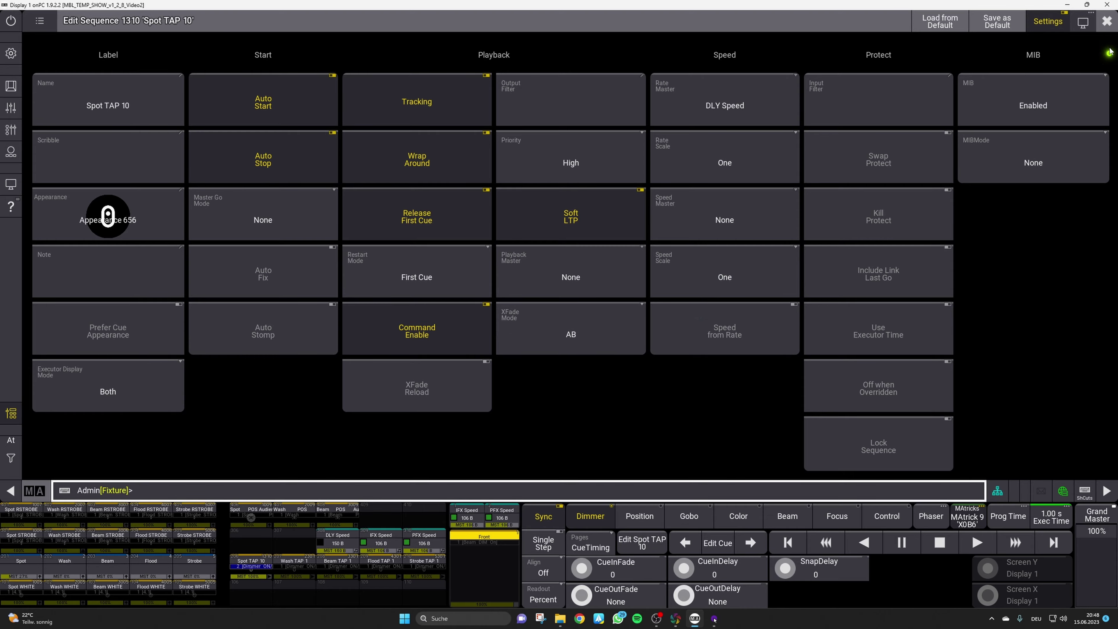
click(1107, 21)
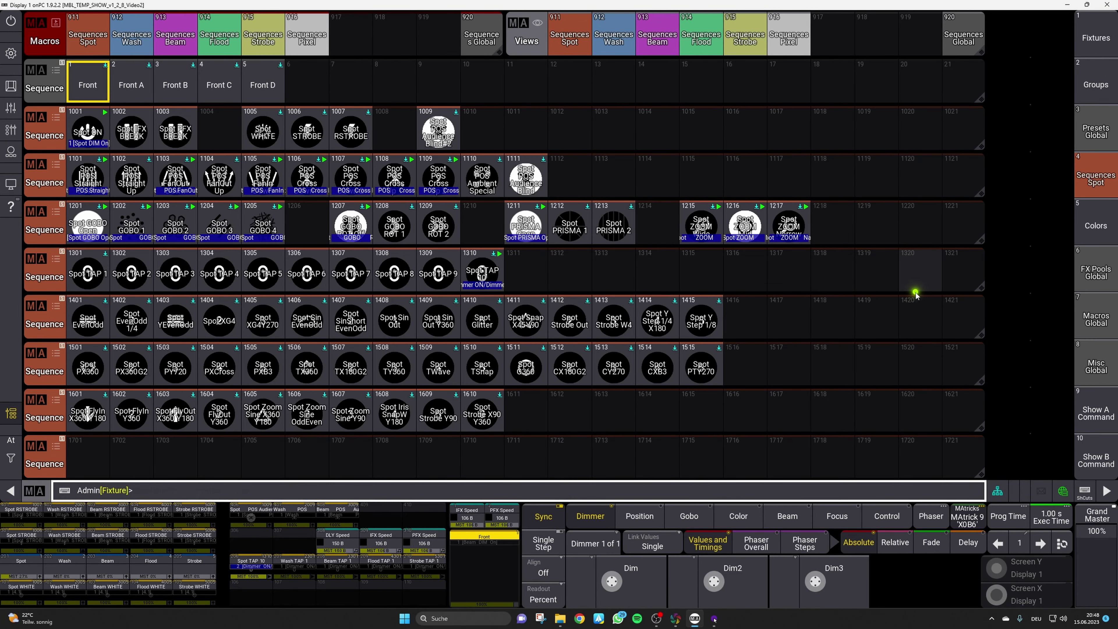
drag(482, 271, 451, 274)
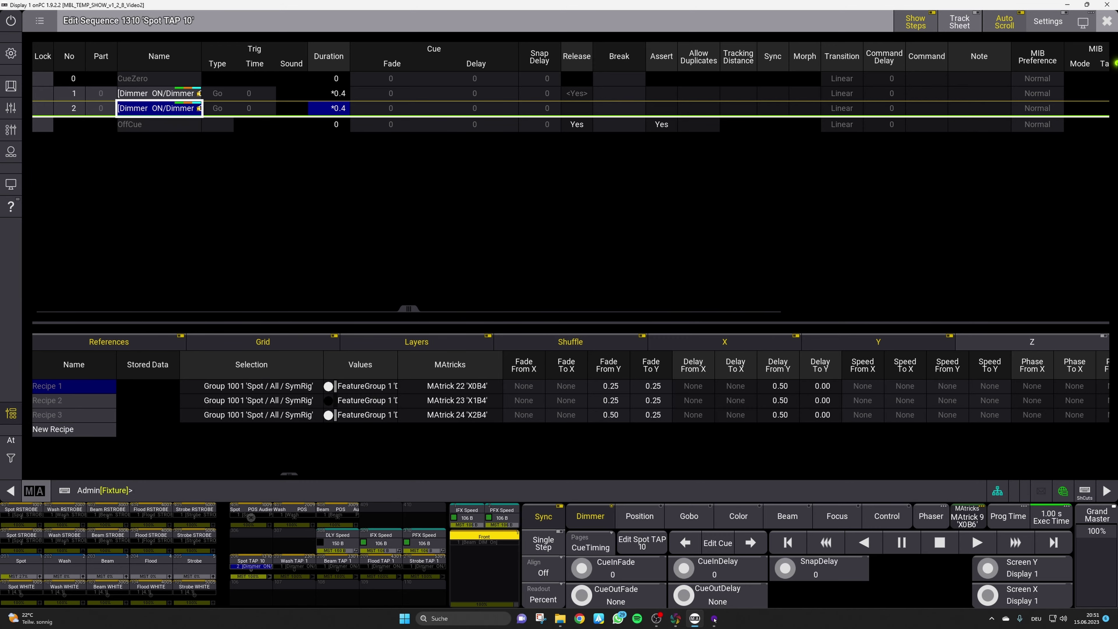
click(1107, 22)
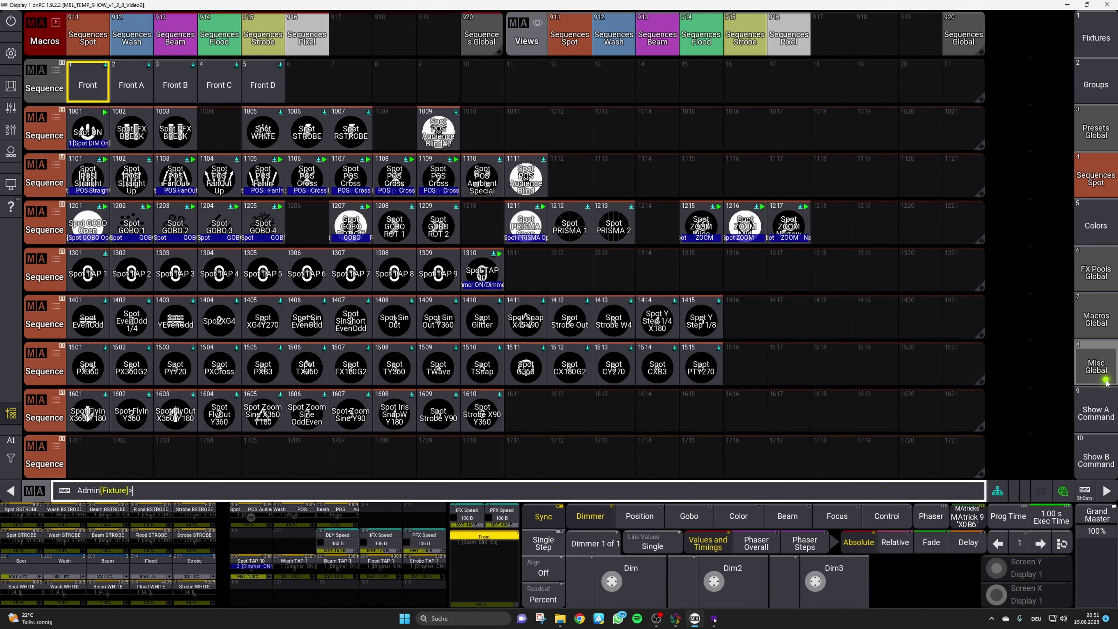
- Open the Setup TAP macro from the global macros view and examine its Cook Sequence command lines
click(1095, 318)
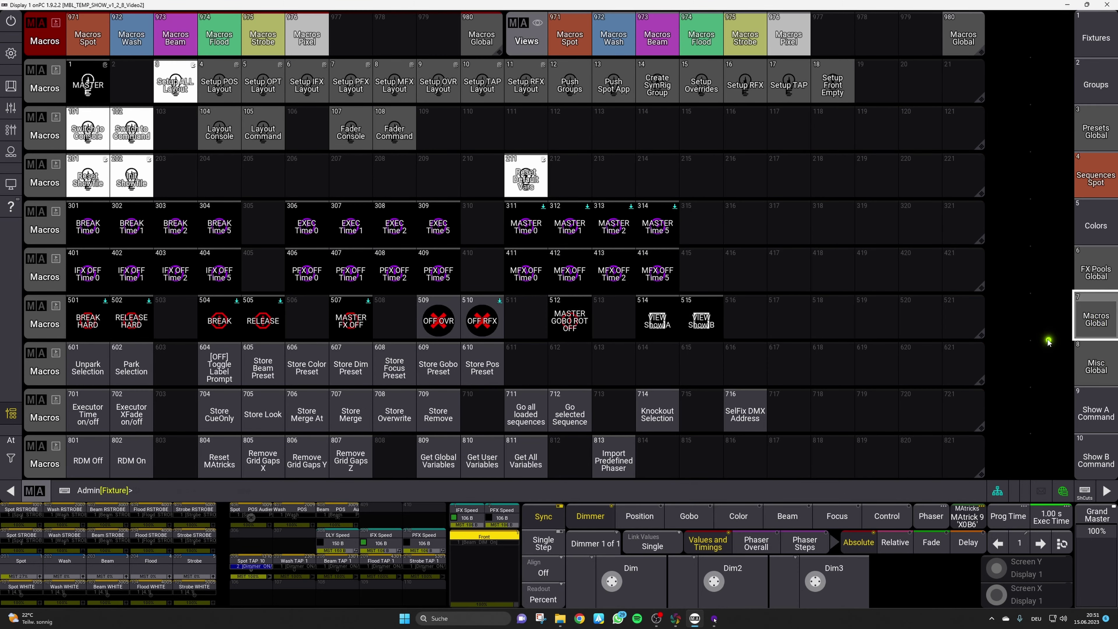
click(788, 84)
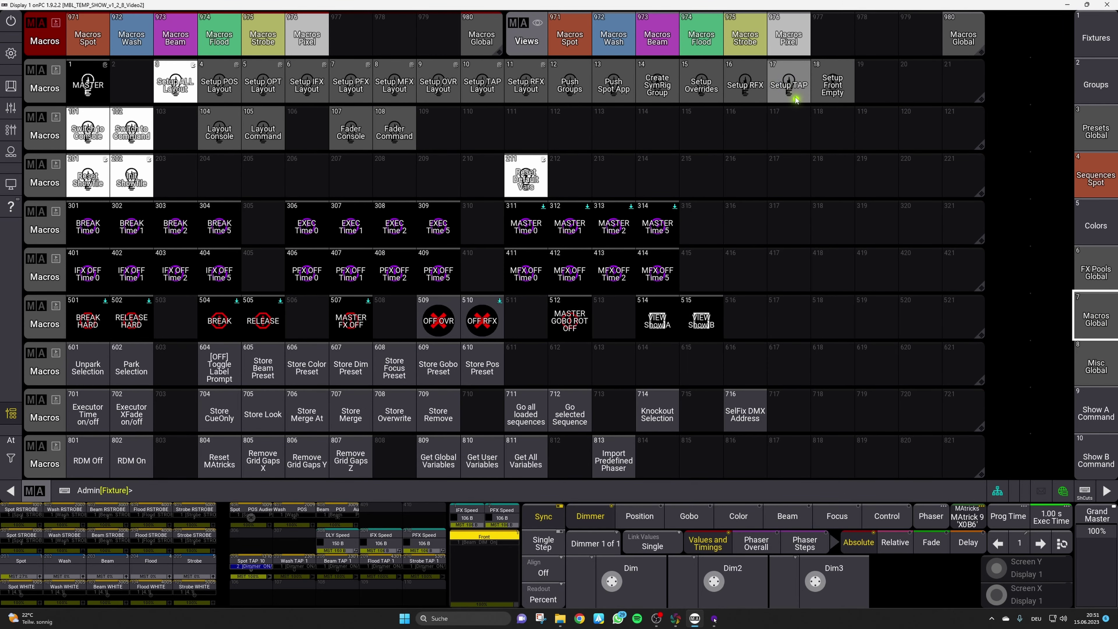
click(752, 80)
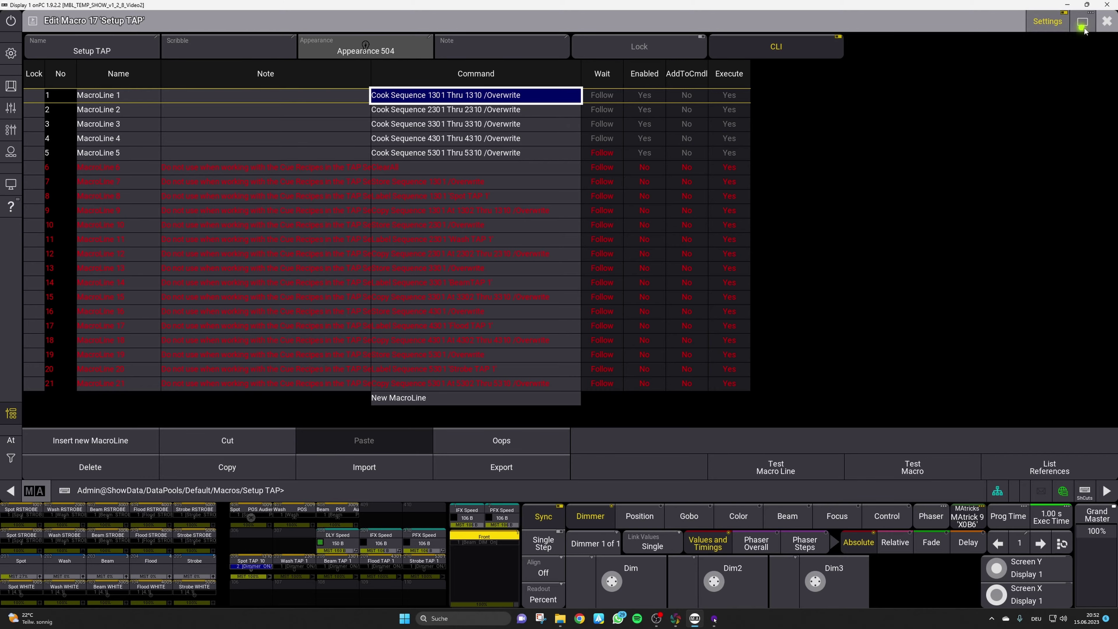
click(1107, 21)
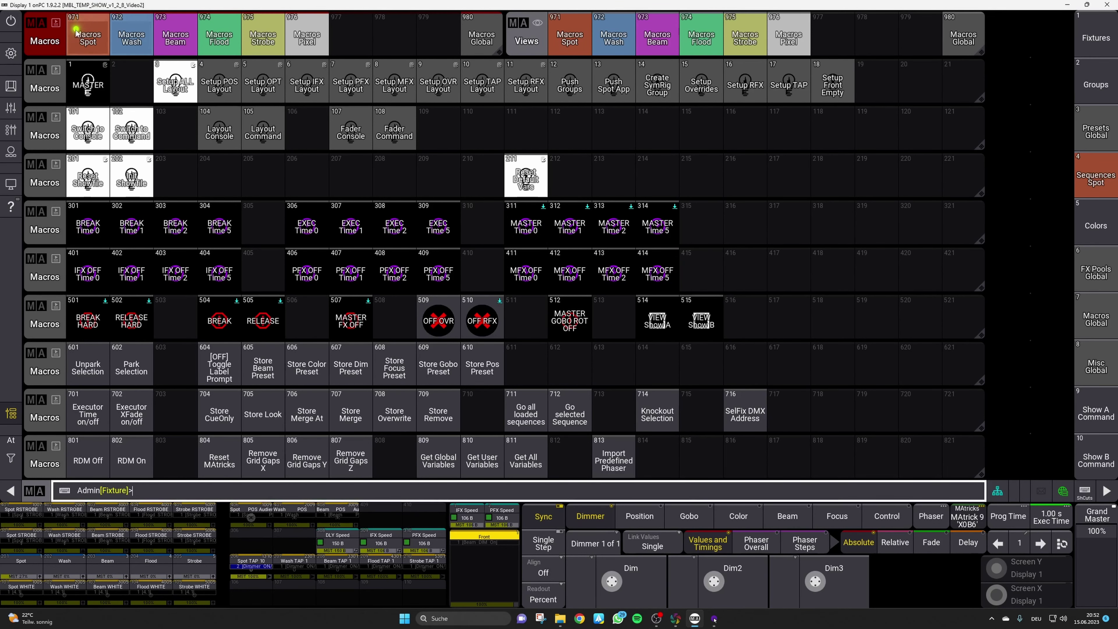
- In the Spot macros view, select Spot TAP 5 as the tap to edit and clear it with Clear Spot TAP SELECTED
click(91, 39)
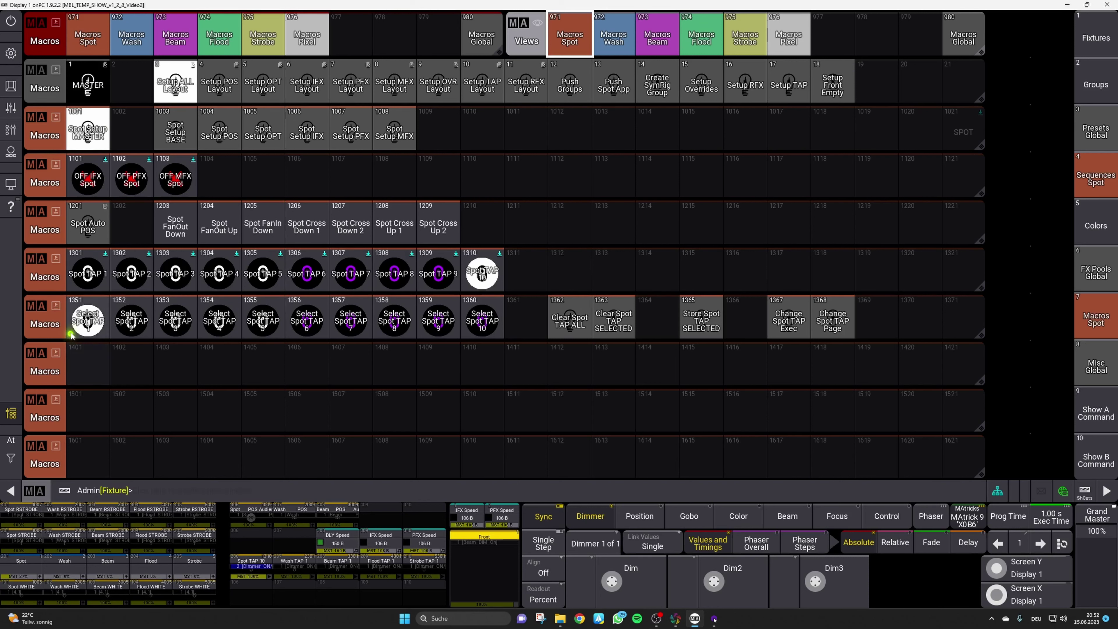
click(93, 331)
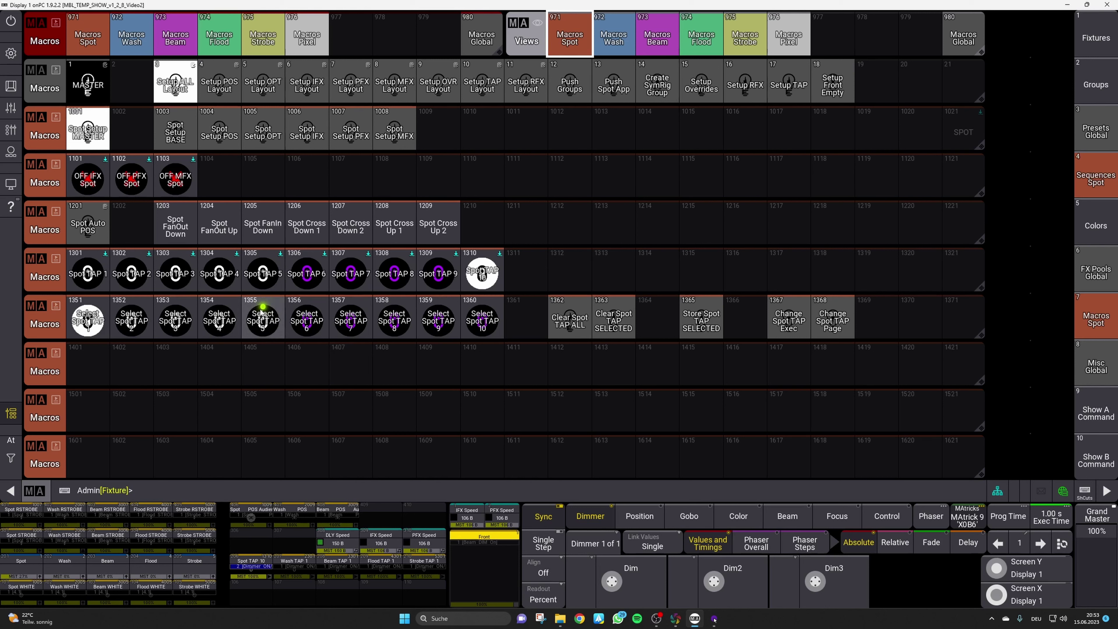
click(276, 332)
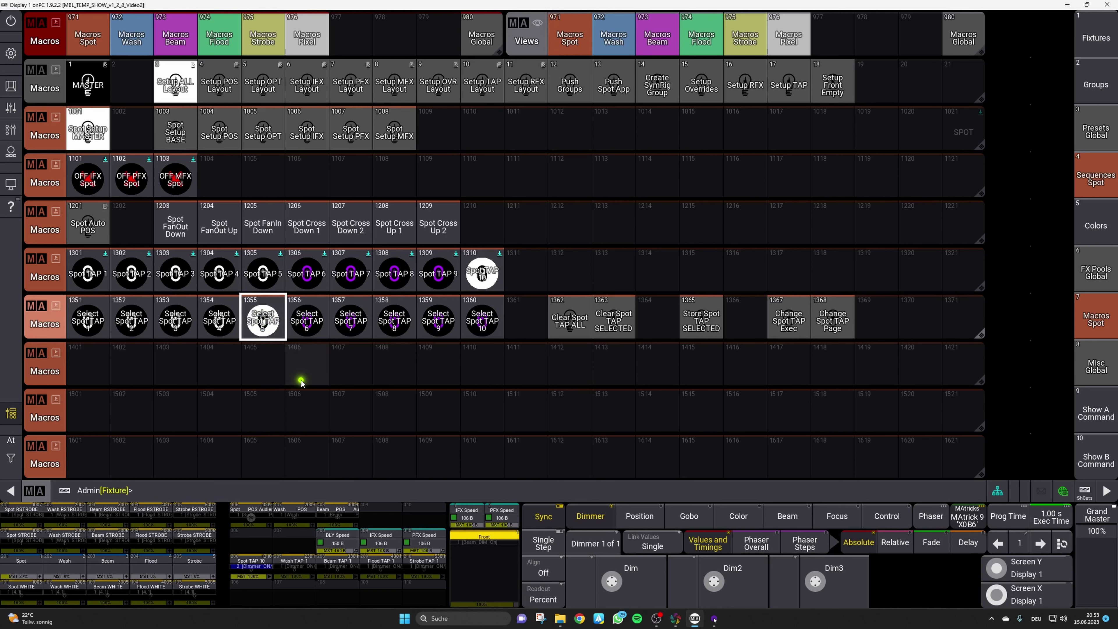
click(622, 318)
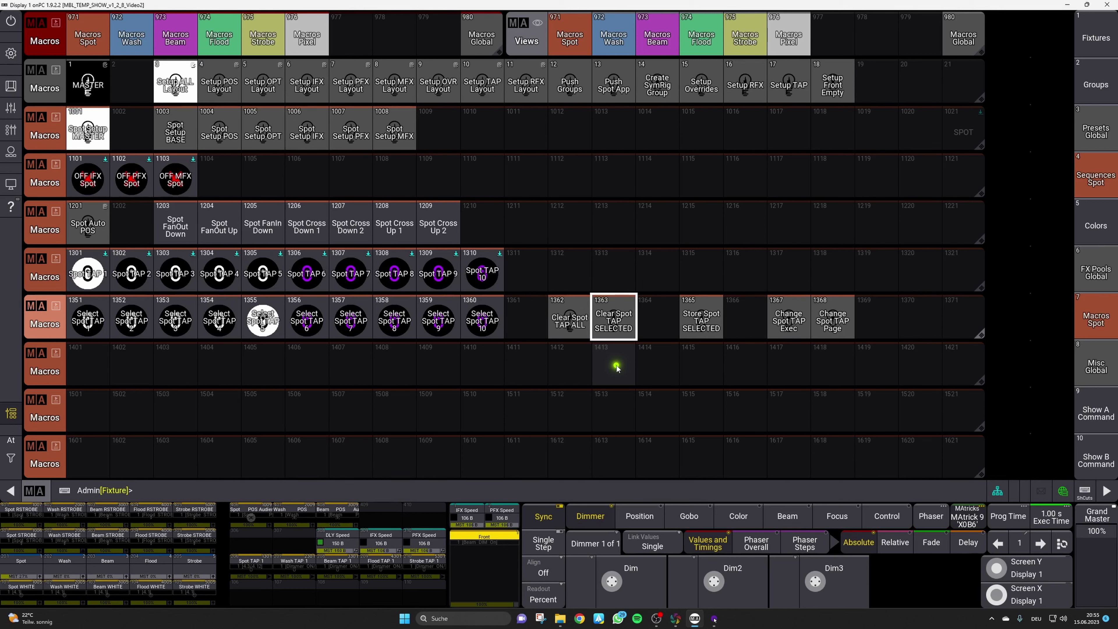
- Bring up the Capture visualiser and use a Group command to set the Spot fixtures' dimmer to 0
click(676, 618)
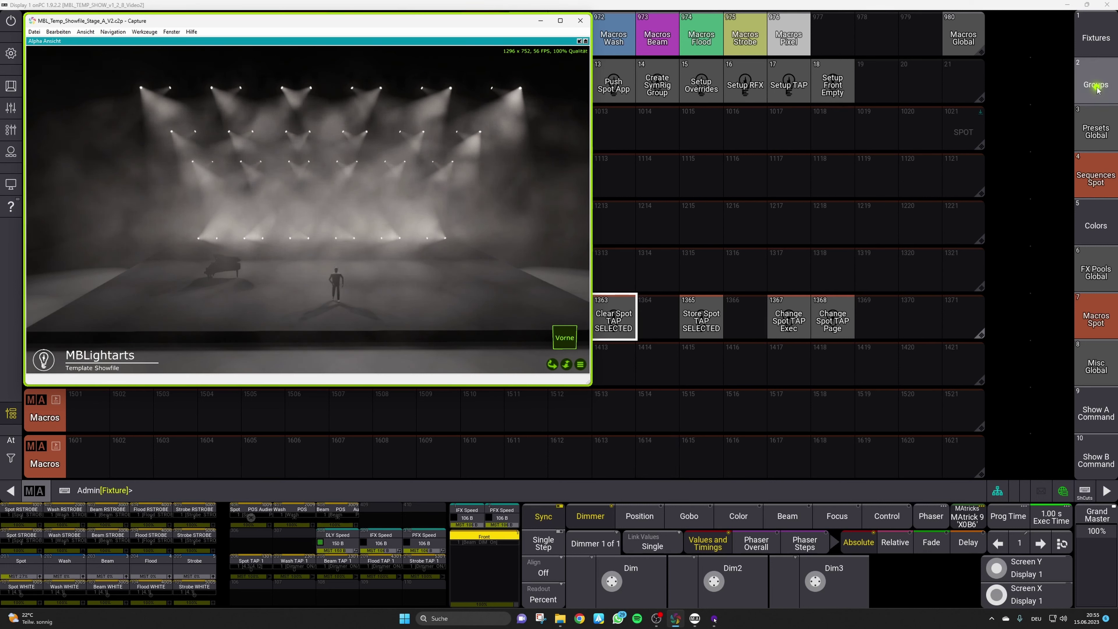
click(792, 492)
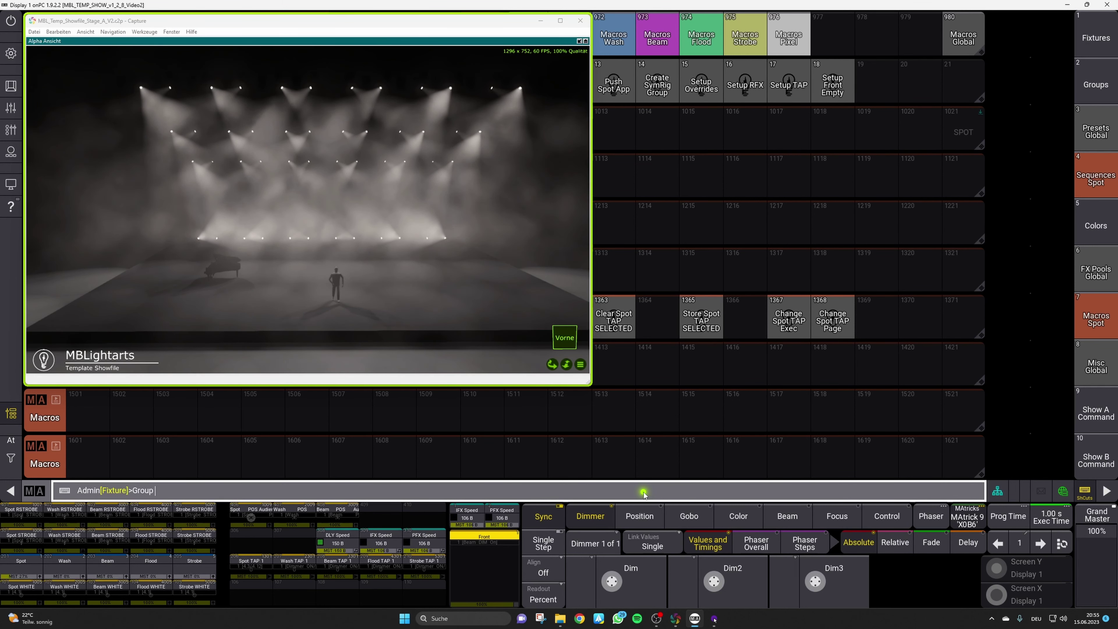
key(Return)
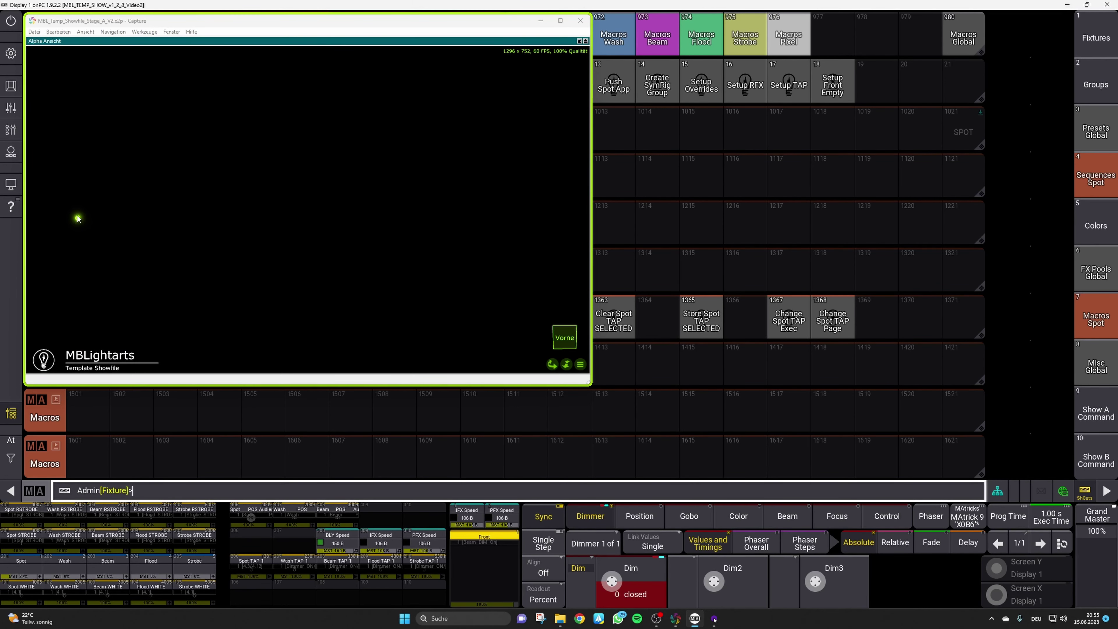
- Reset the MAtricks of the current selection and set XWings to 2
click(5, 153)
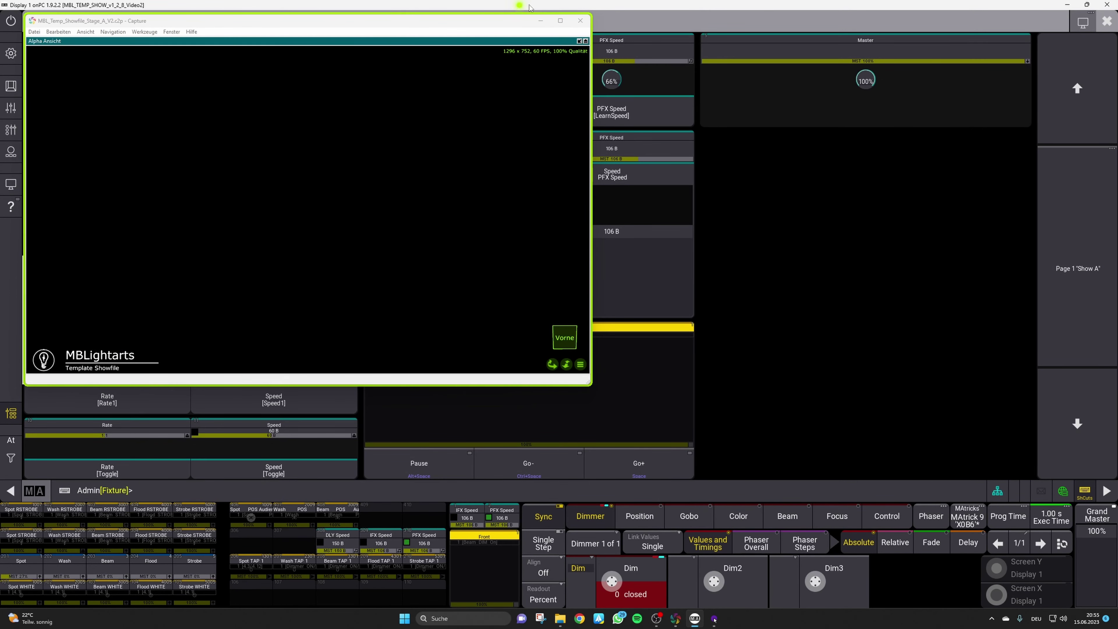
click(541, 20)
click(11, 87)
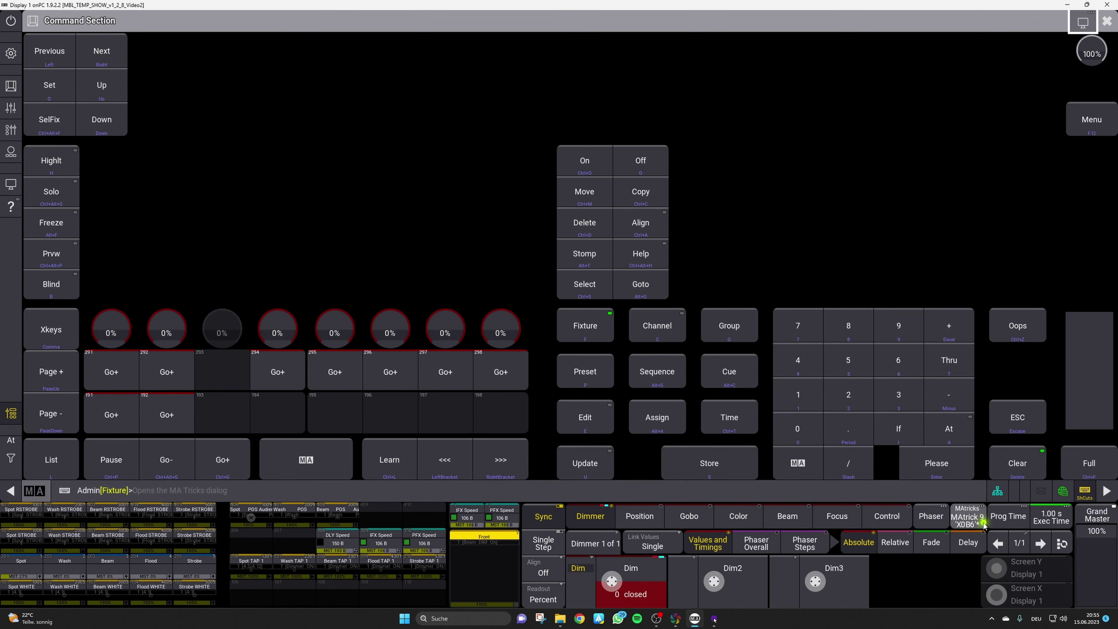
click(967, 516)
click(1026, 320)
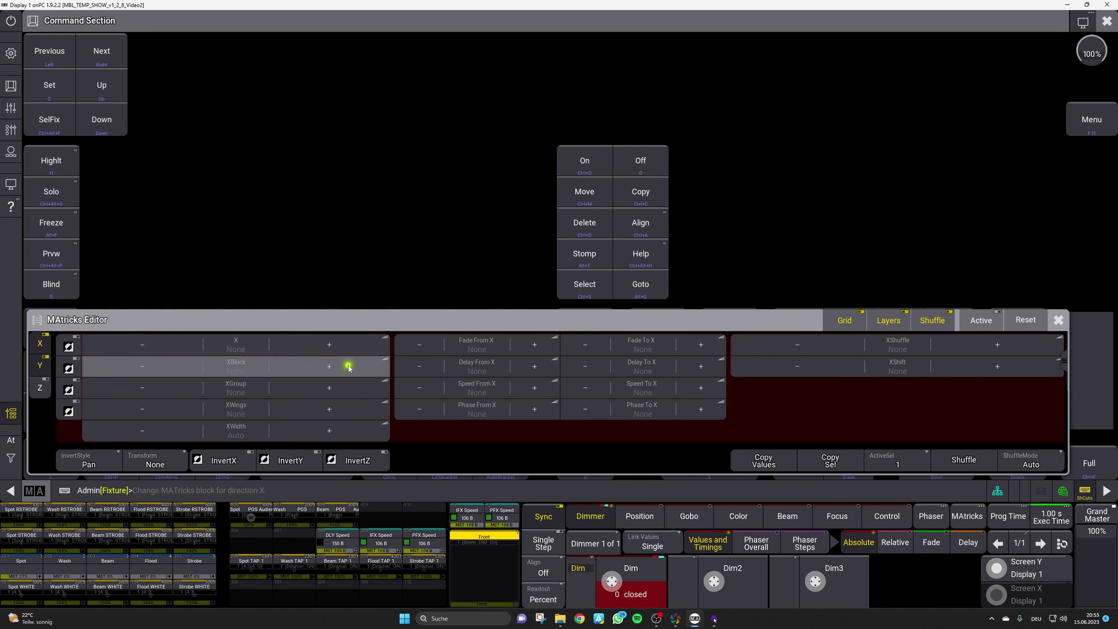
click(349, 409)
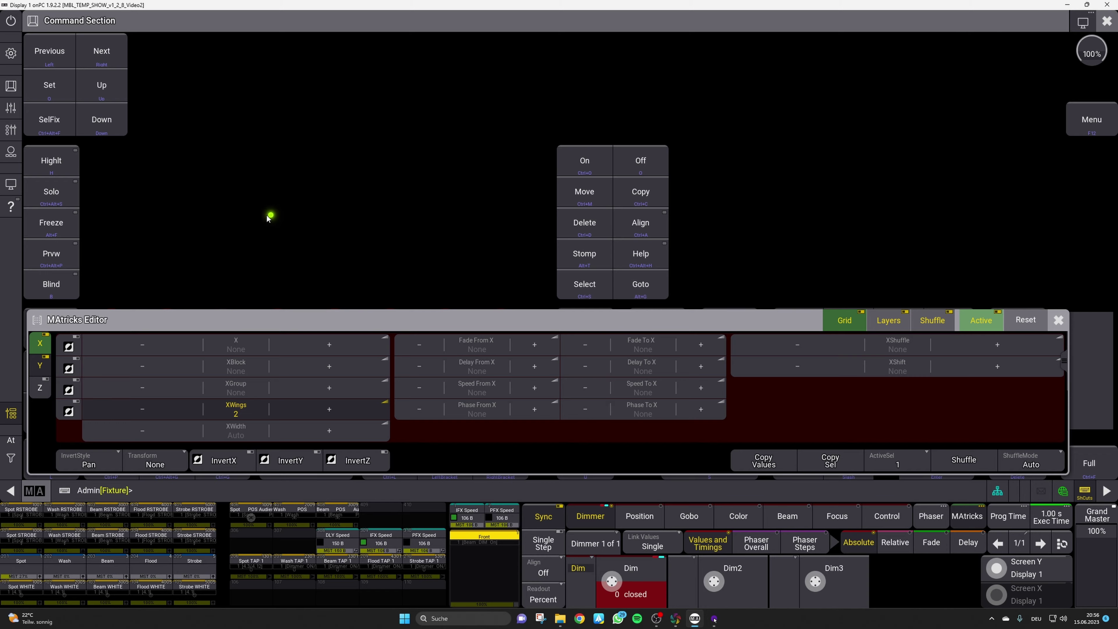
- Step to the first mirrored column of Spots, set its dimmer to 100 and store the look into the selected Spot tap
click(104, 50)
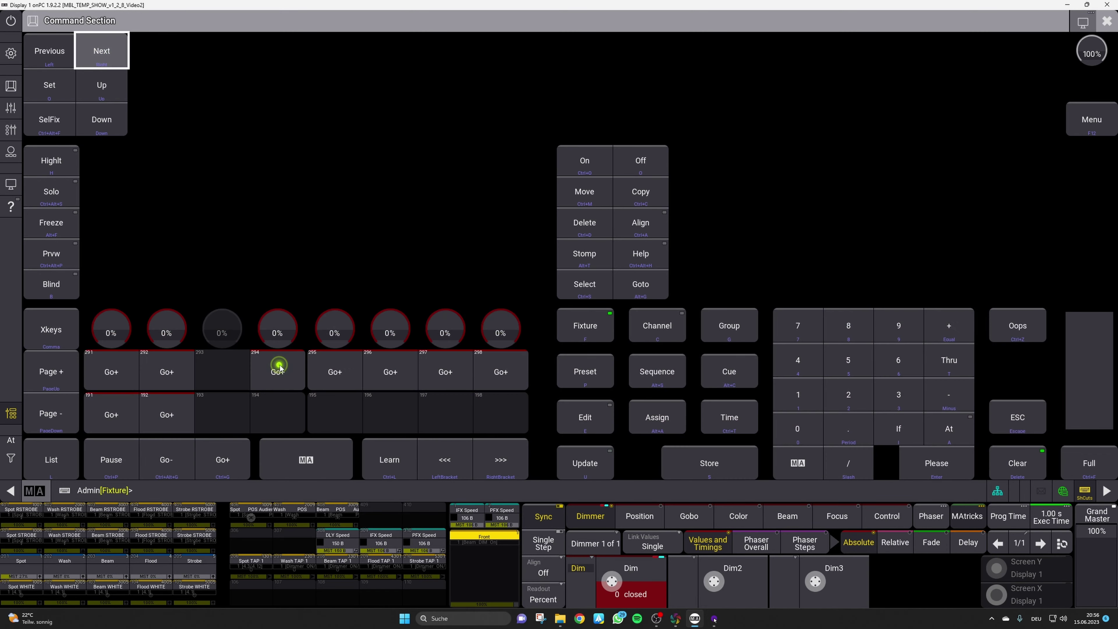
click(1107, 20)
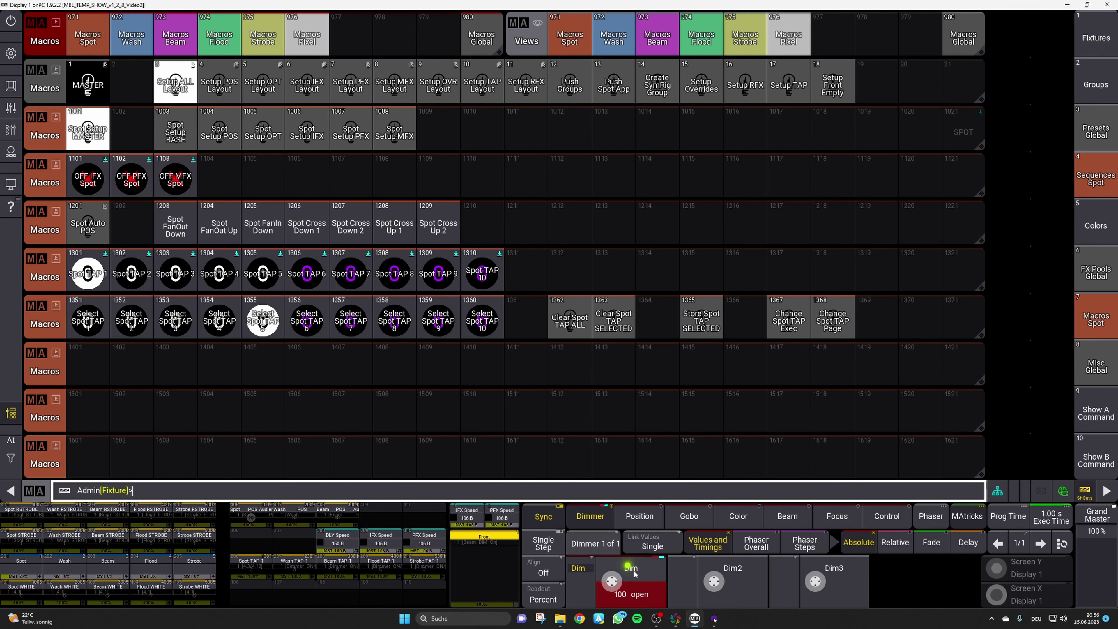
click(680, 619)
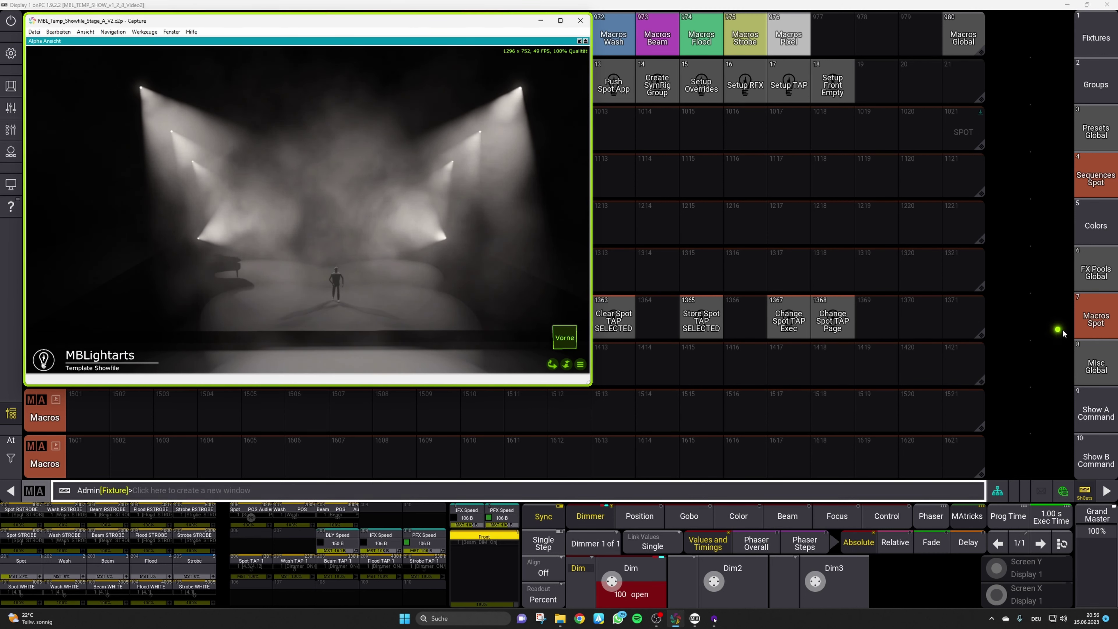
click(1094, 318)
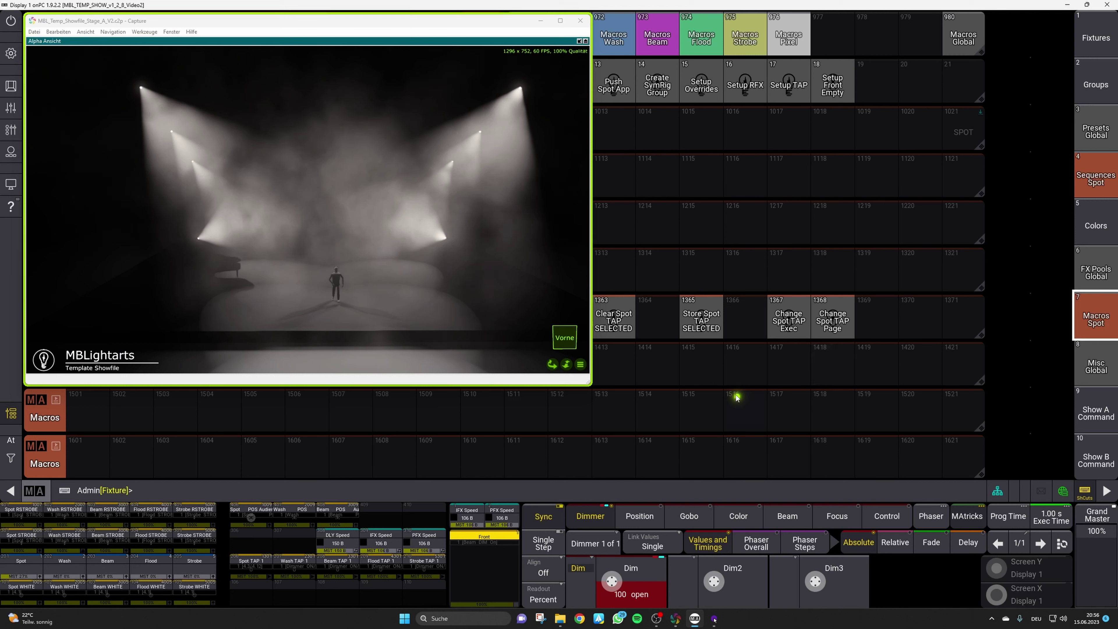
click(706, 318)
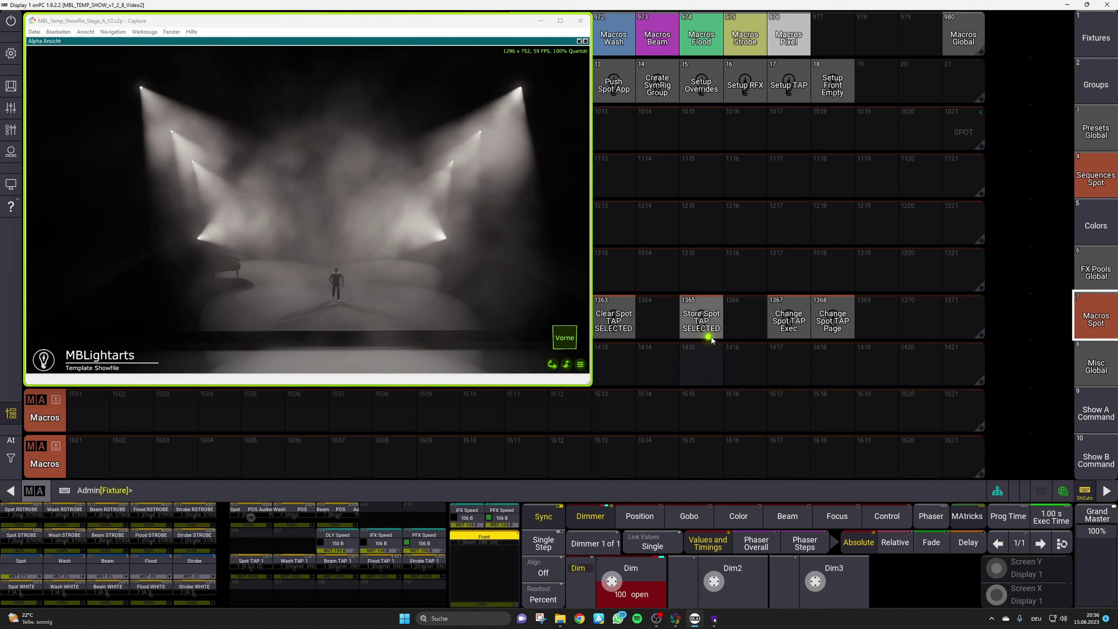
click(706, 325)
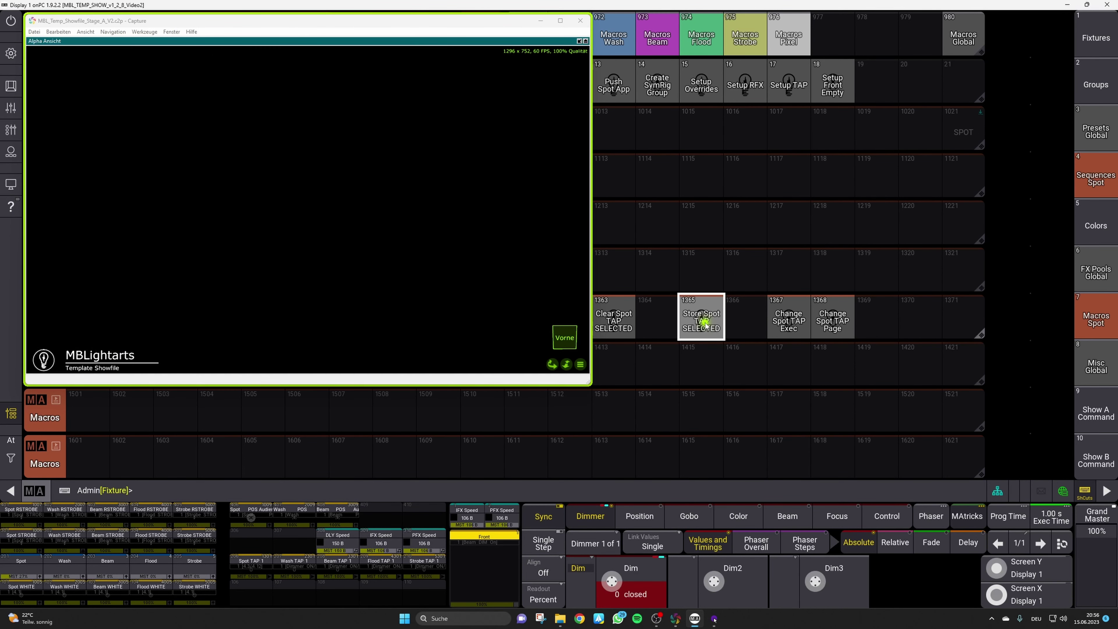
- Advance to the second mirrored column of Spots, raise its dimmer to 100 and add it to the selected Spot tap
click(540, 21)
click(9, 158)
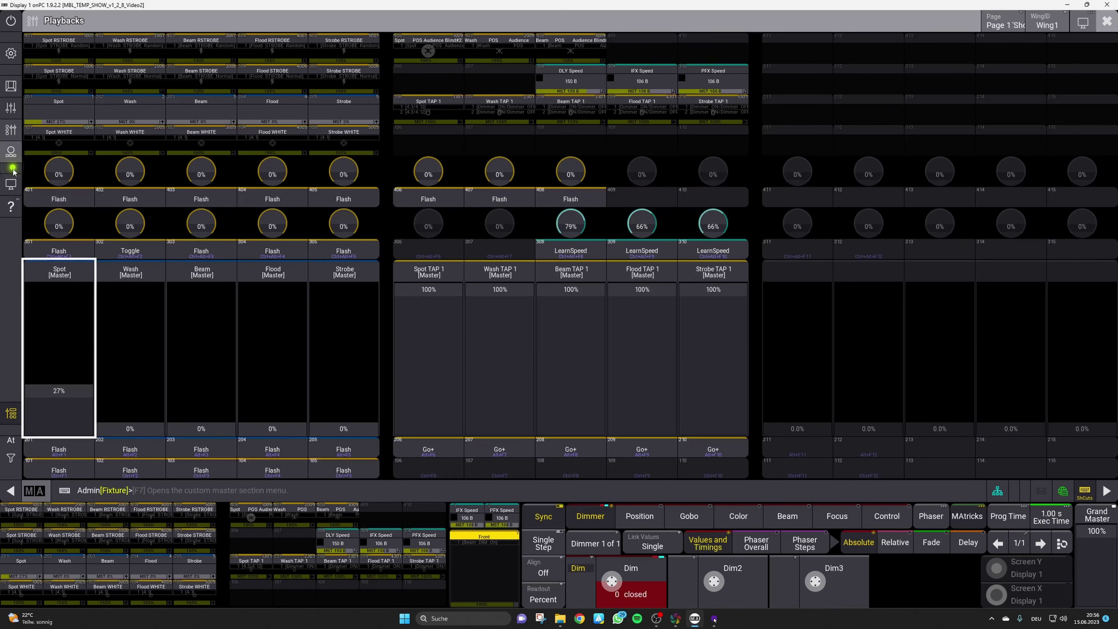
click(11, 185)
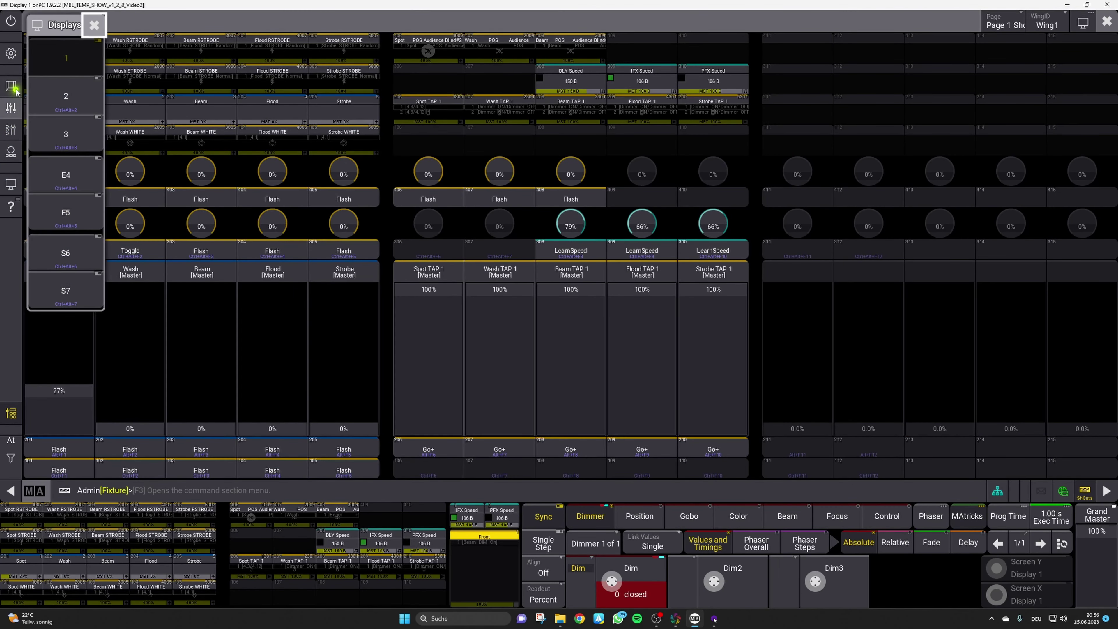
click(5, 154)
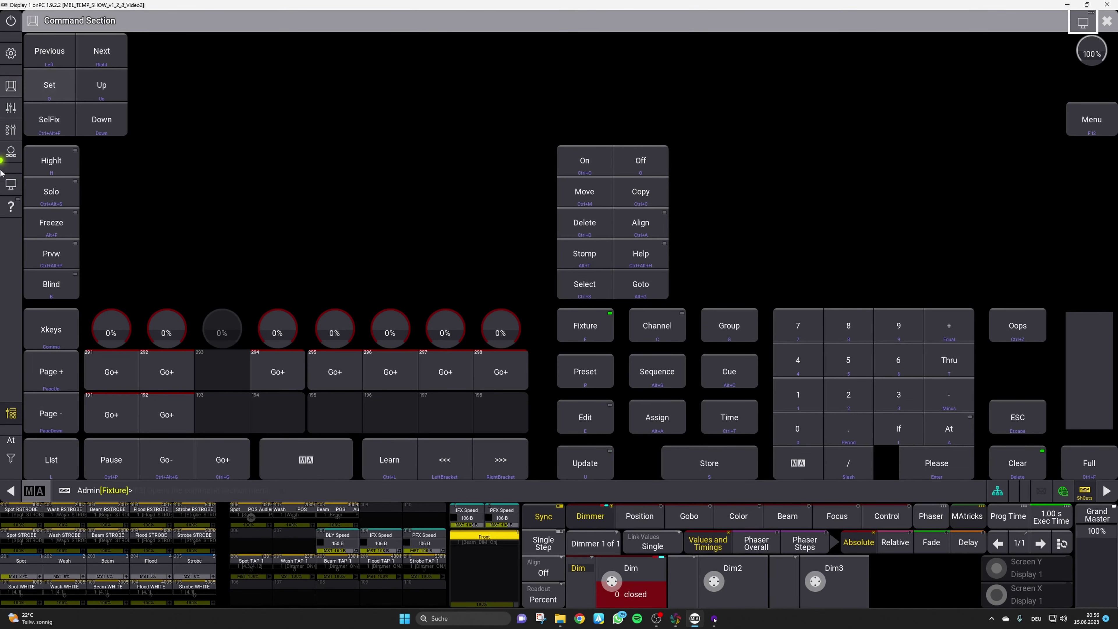
click(113, 54)
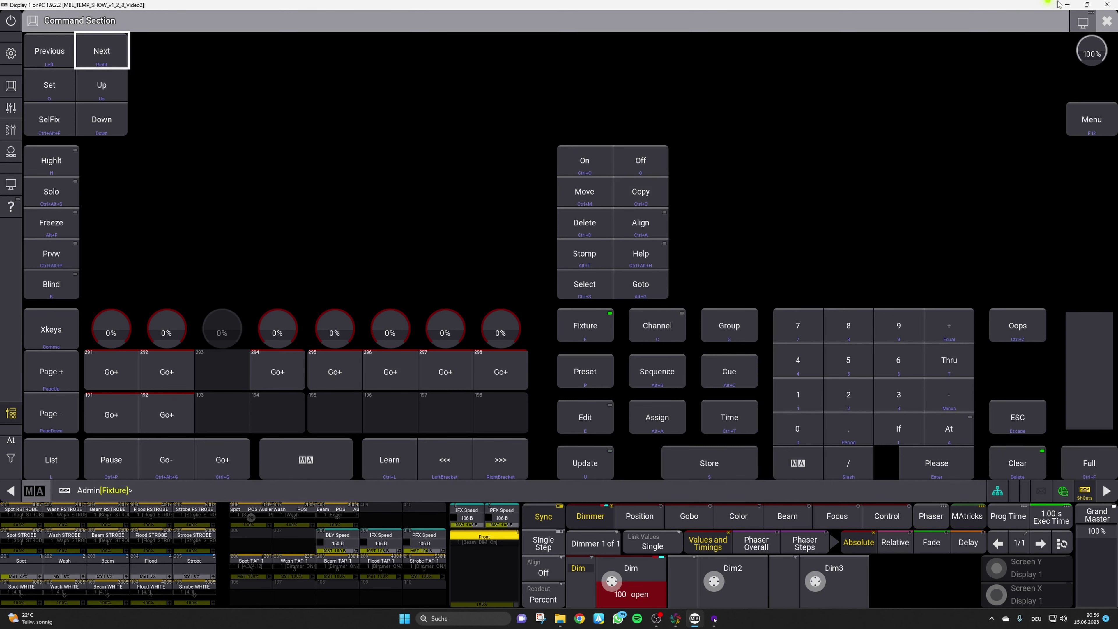
click(1107, 23)
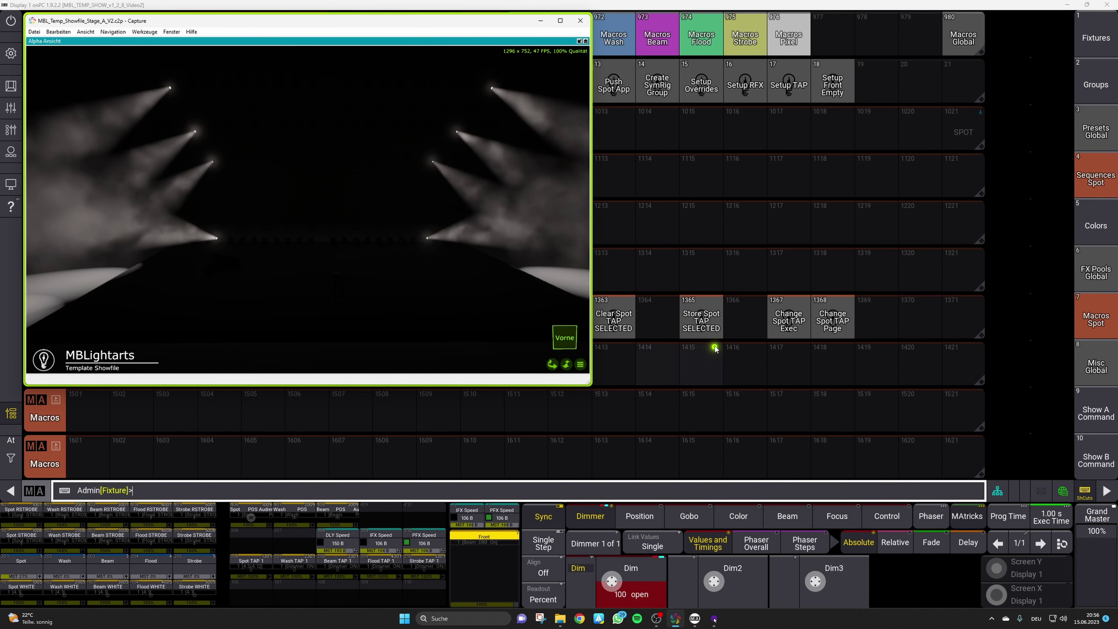
click(705, 321)
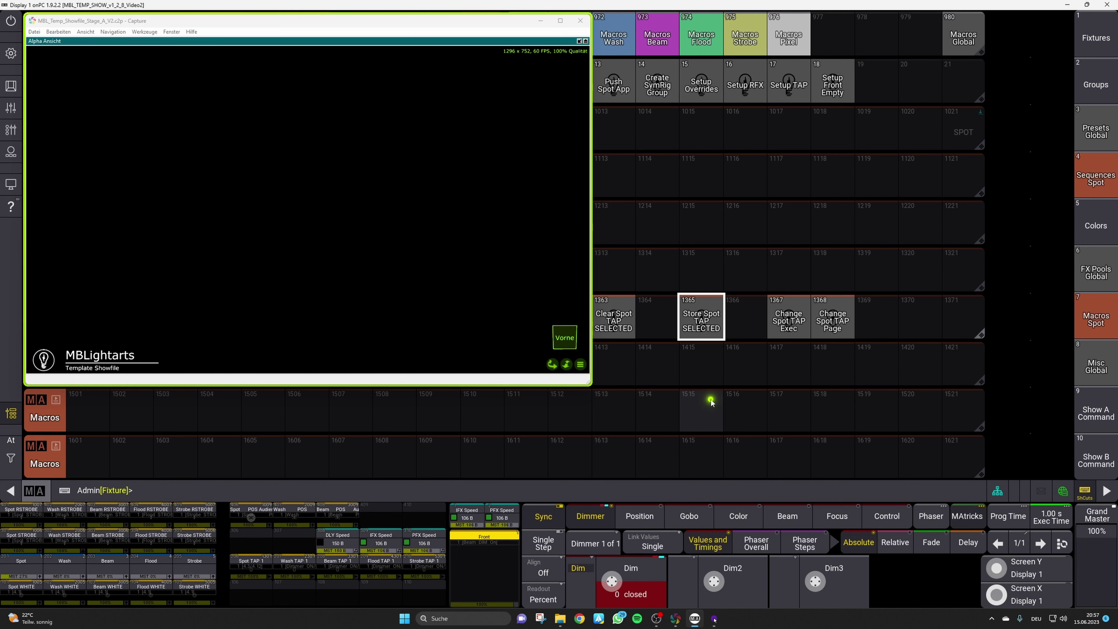
- Advance to the third mirrored column of Spots, raise its dimmer to 100 and add it to the selected Spot tap
click(11, 86)
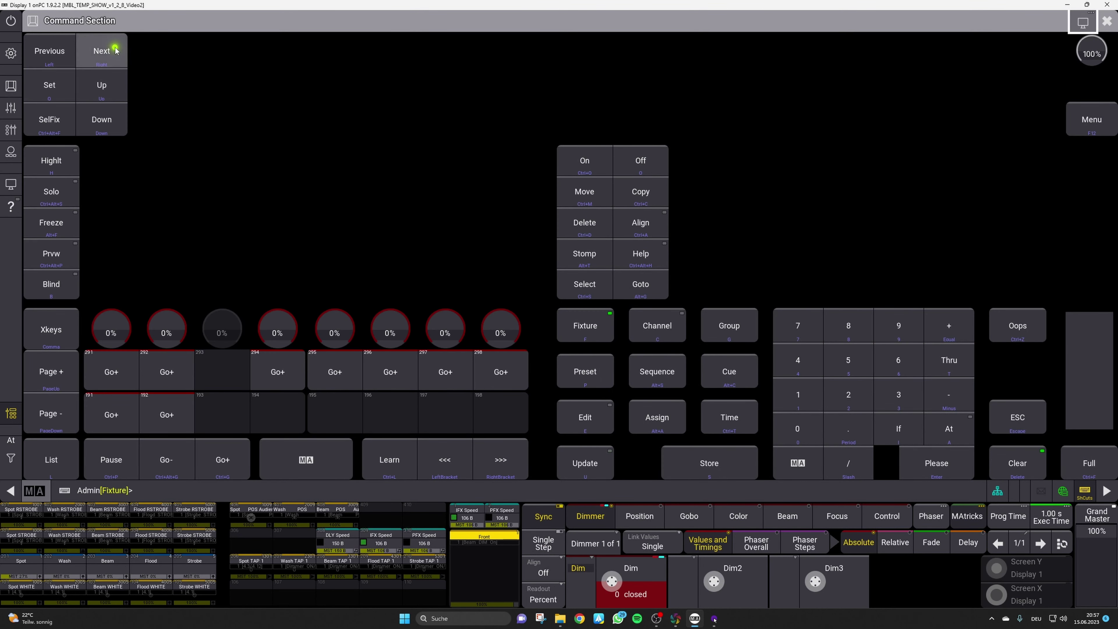
click(115, 62)
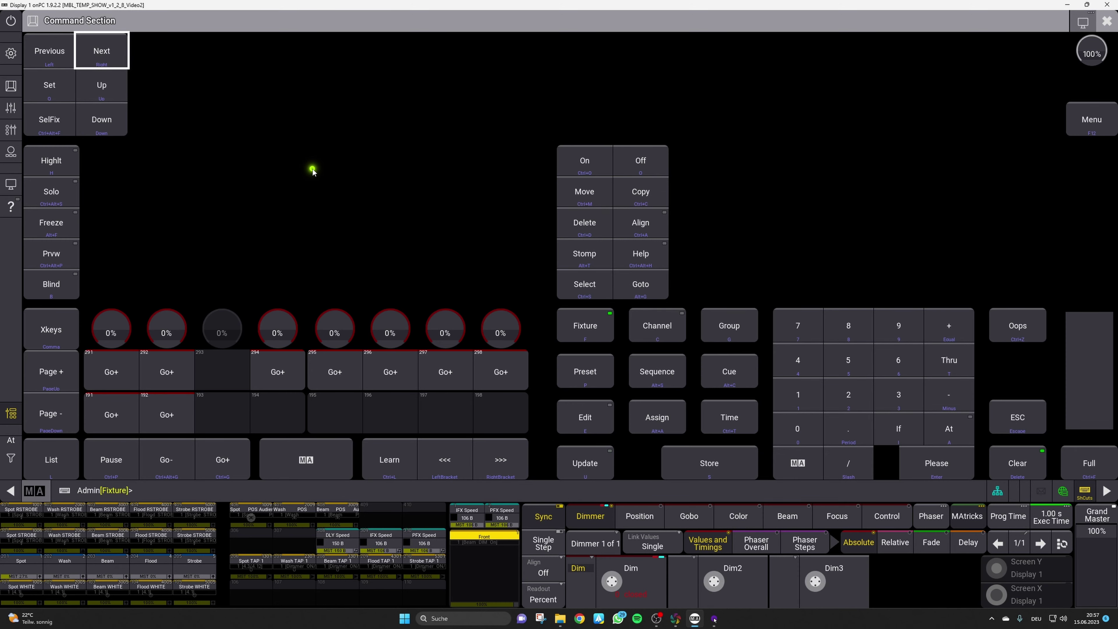
click(1108, 23)
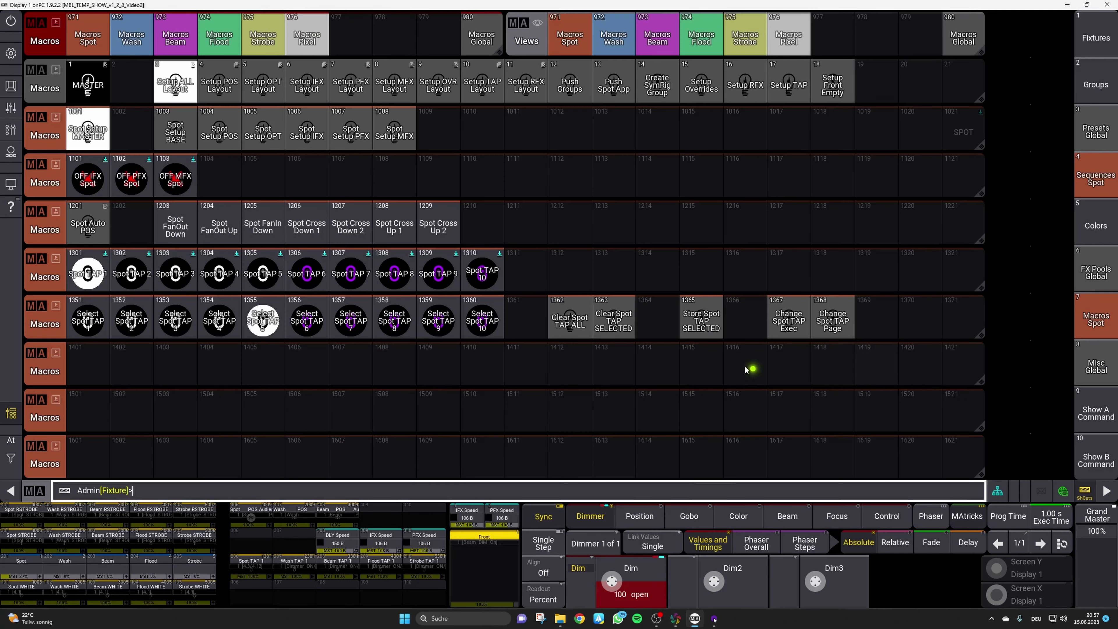
click(702, 319)
click(675, 618)
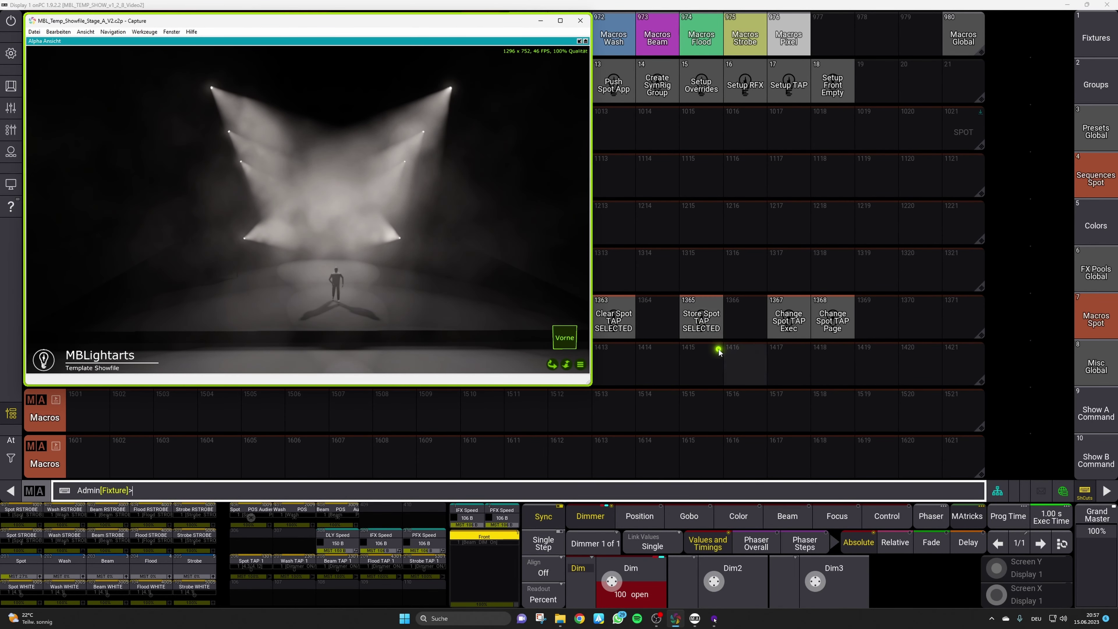
click(701, 317)
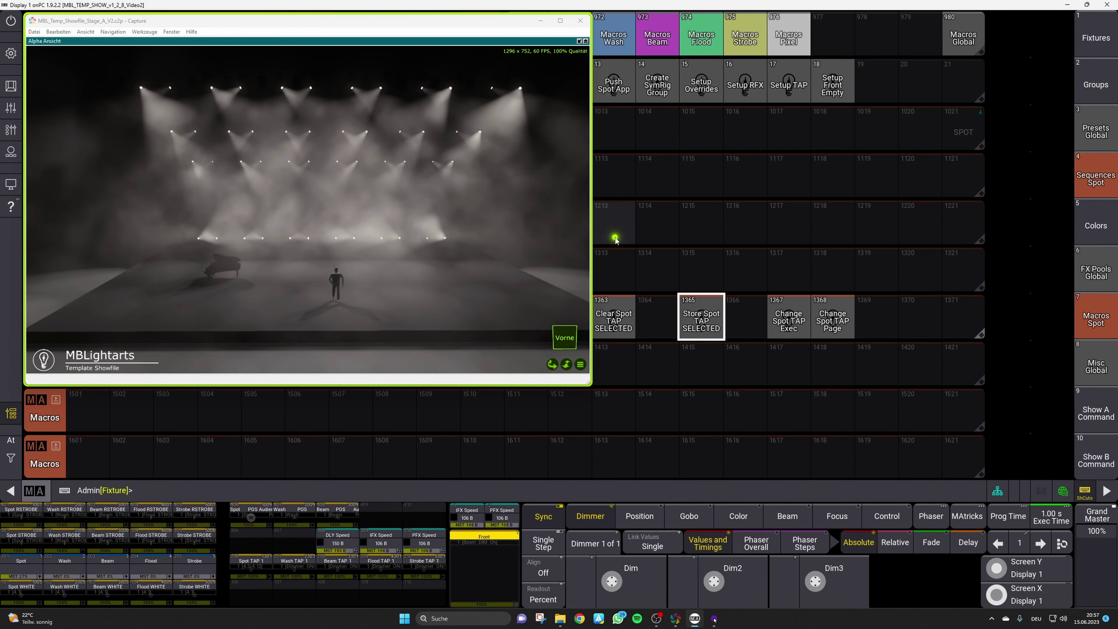
- Activate the fifth Spot tap from the Show B Command view and bring up the Capture visualiser to check its look
double_click(541, 22)
click(538, 22)
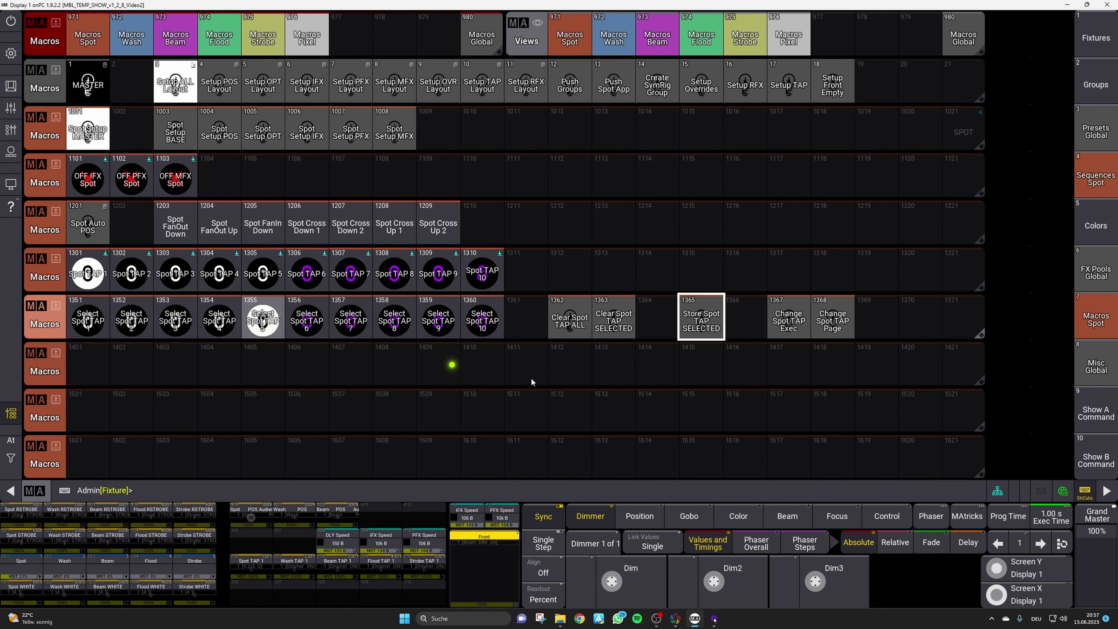
click(1090, 458)
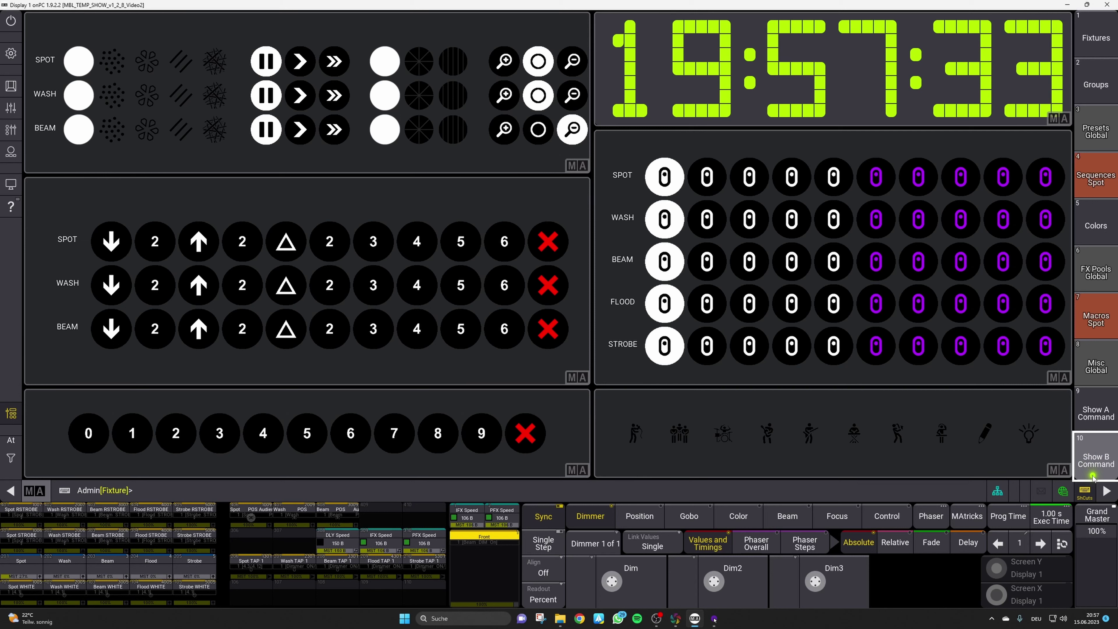
click(833, 177)
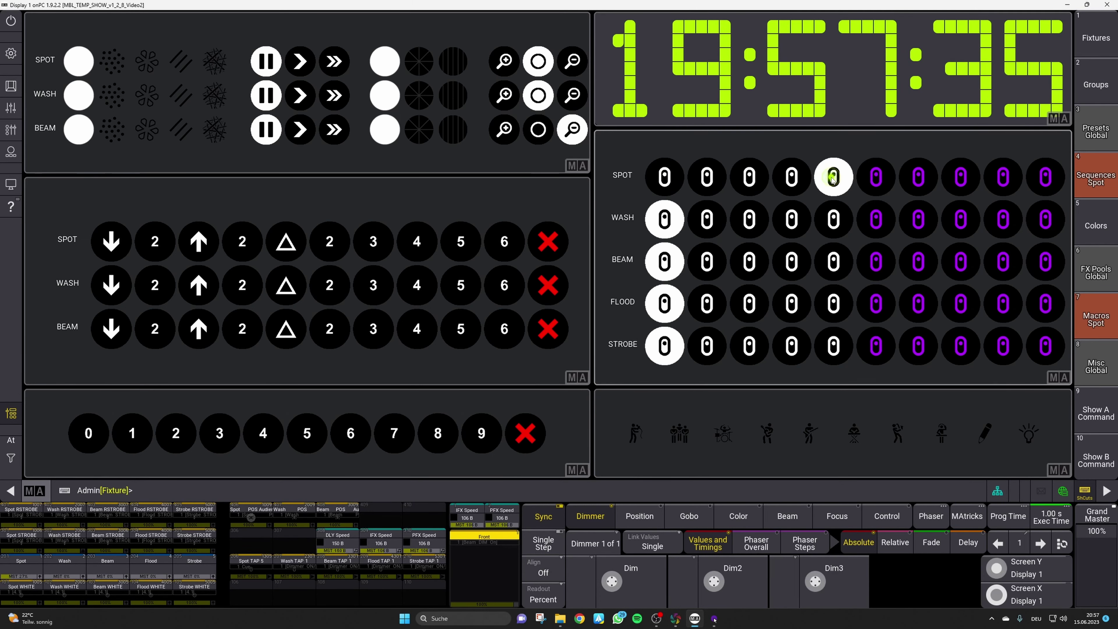
mouse_move(676, 618)
click(677, 570)
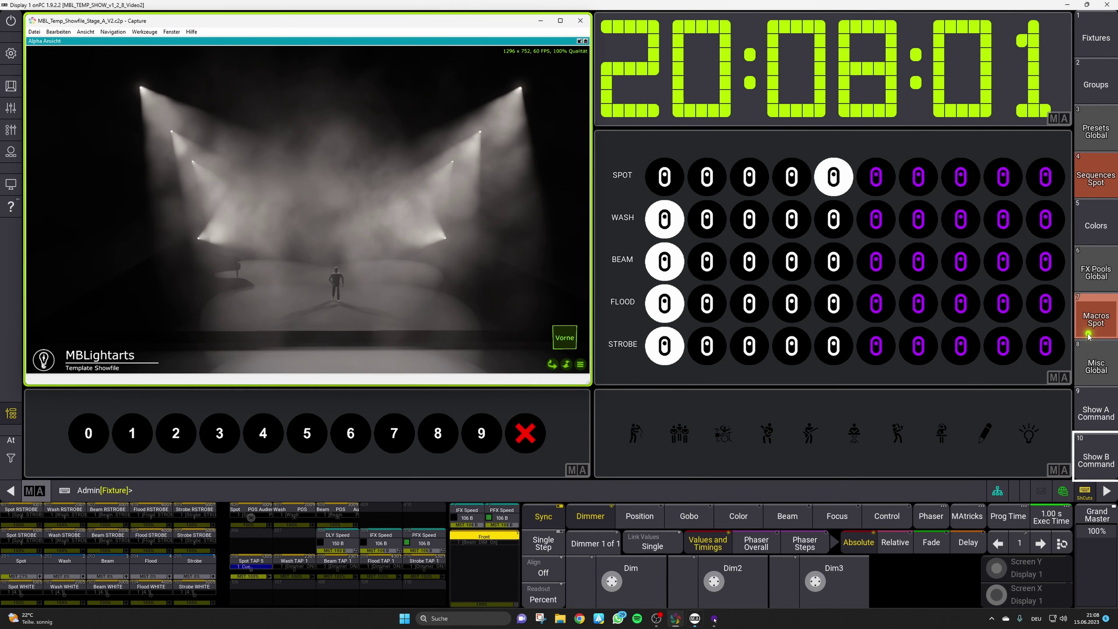
- Run the Change Spot TAP Exec macro and set the Spot tap executor to 207
click(1096, 319)
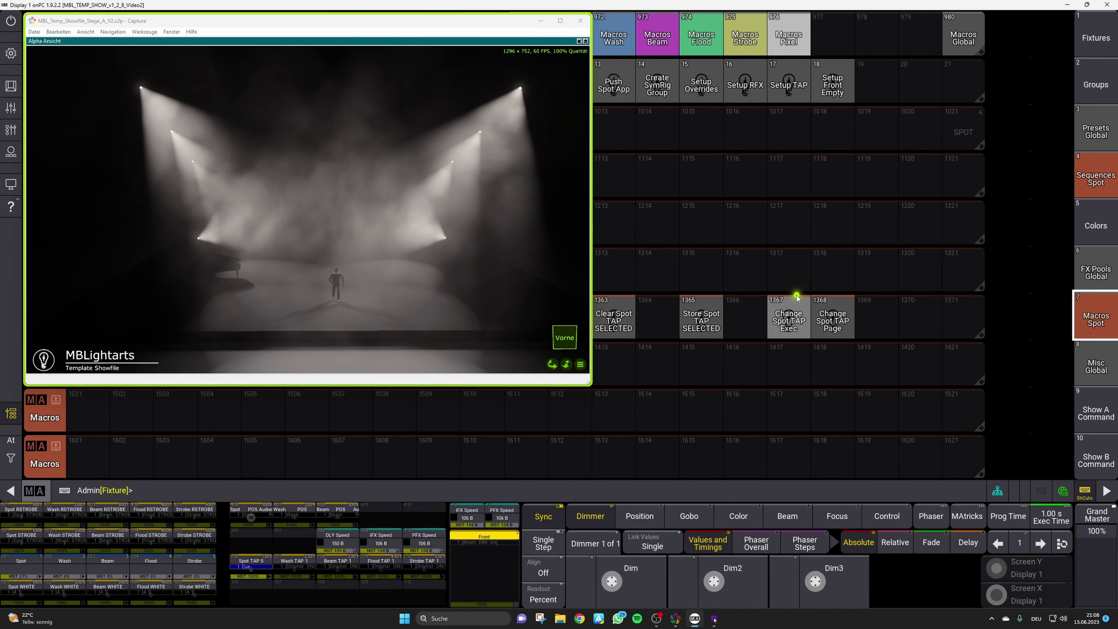
click(791, 317)
drag(719, 255, 1036, 205)
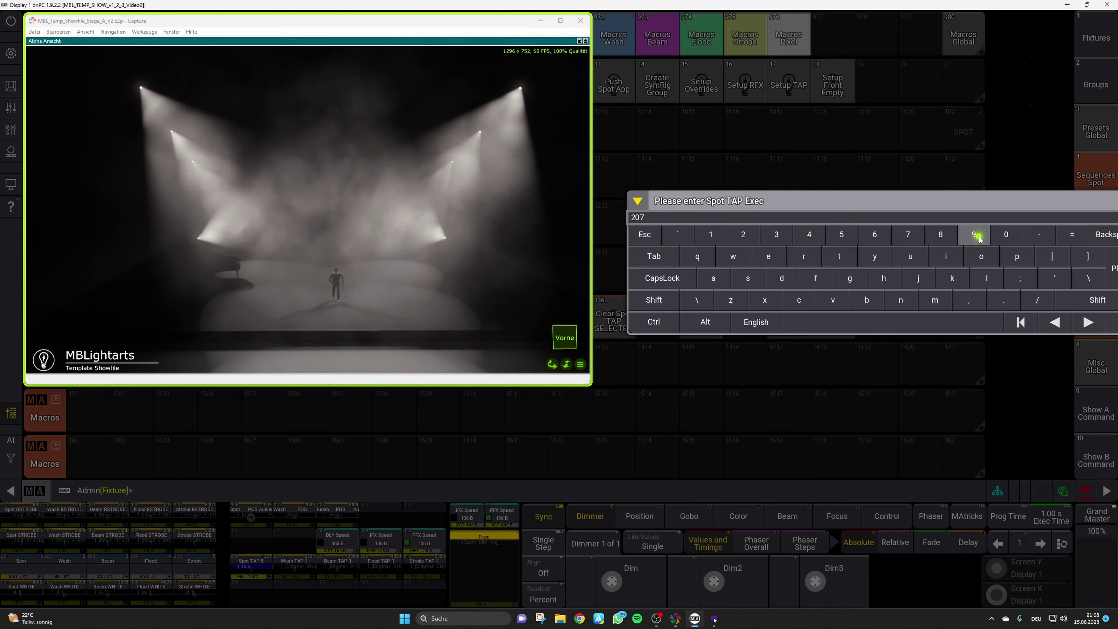
key(Return)
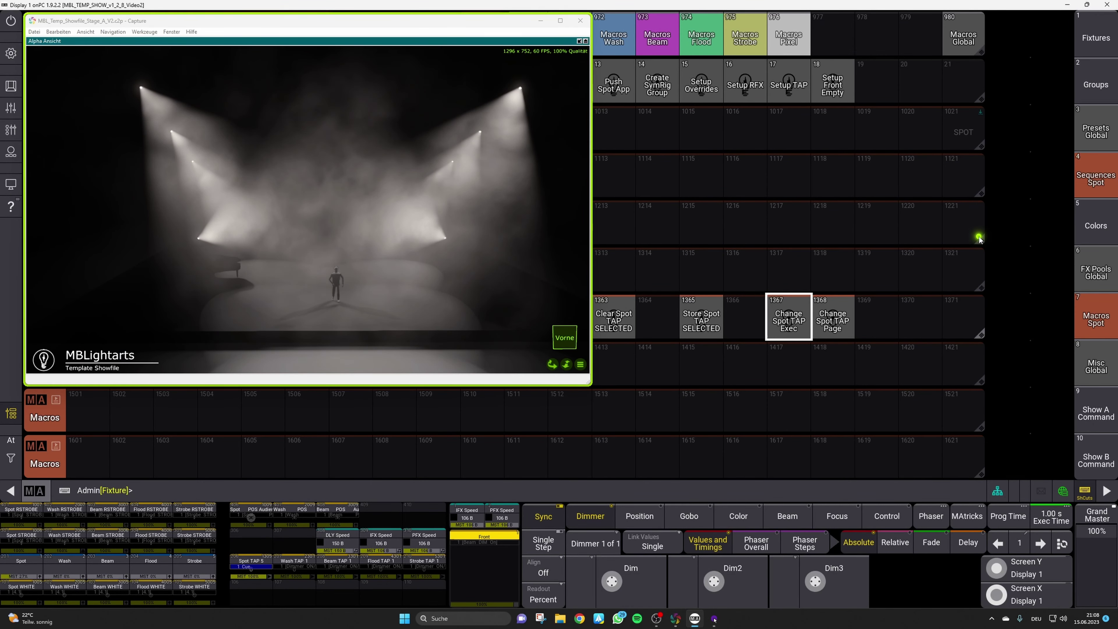
- Test the new tap executor from the Show B Command view by choosing Spot taps 2, 3, 4 and 5 in turn
click(1094, 456)
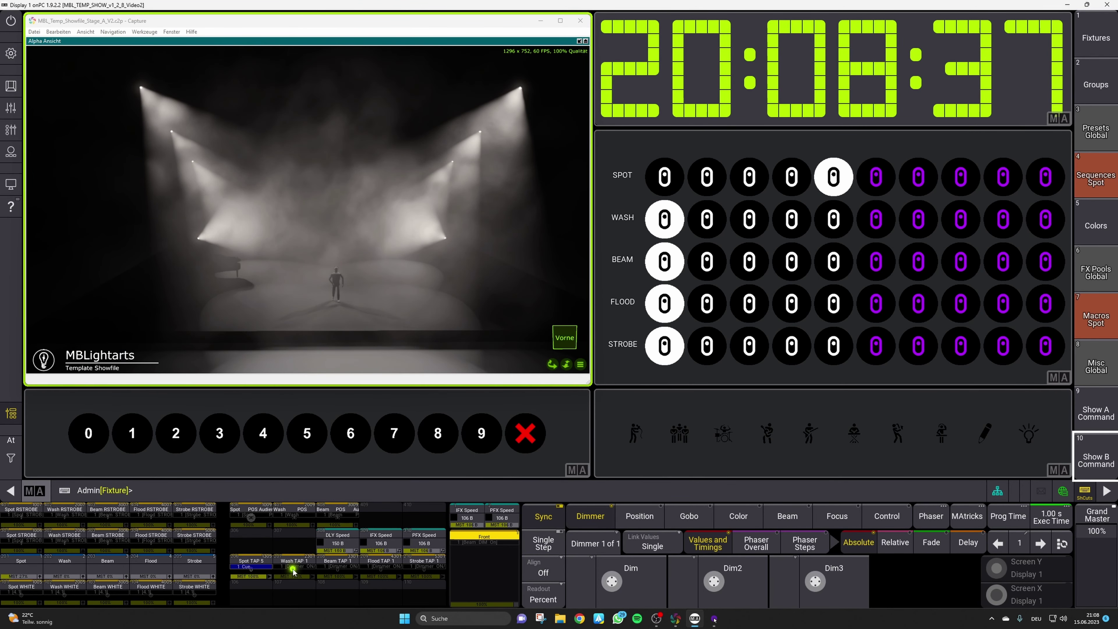
click(291, 579)
click(704, 182)
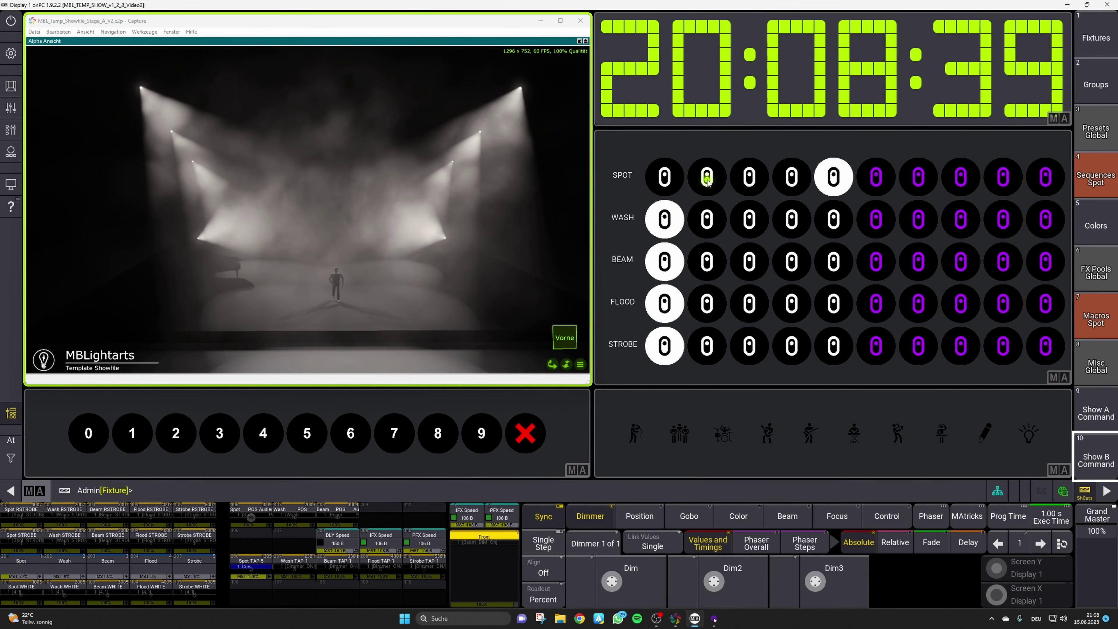
click(707, 182)
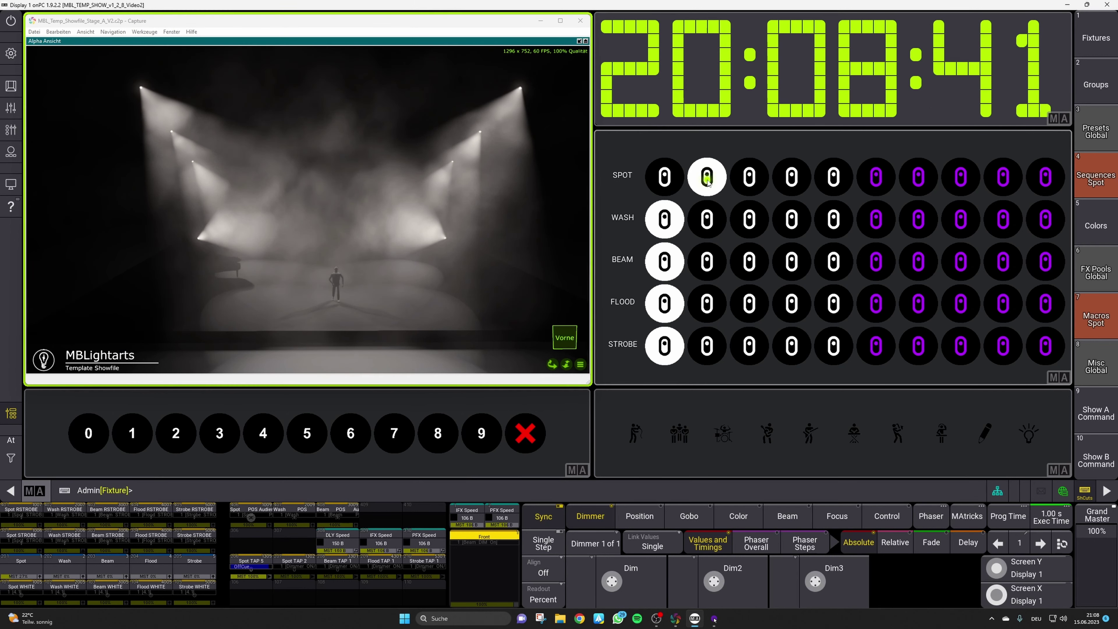
click(758, 182)
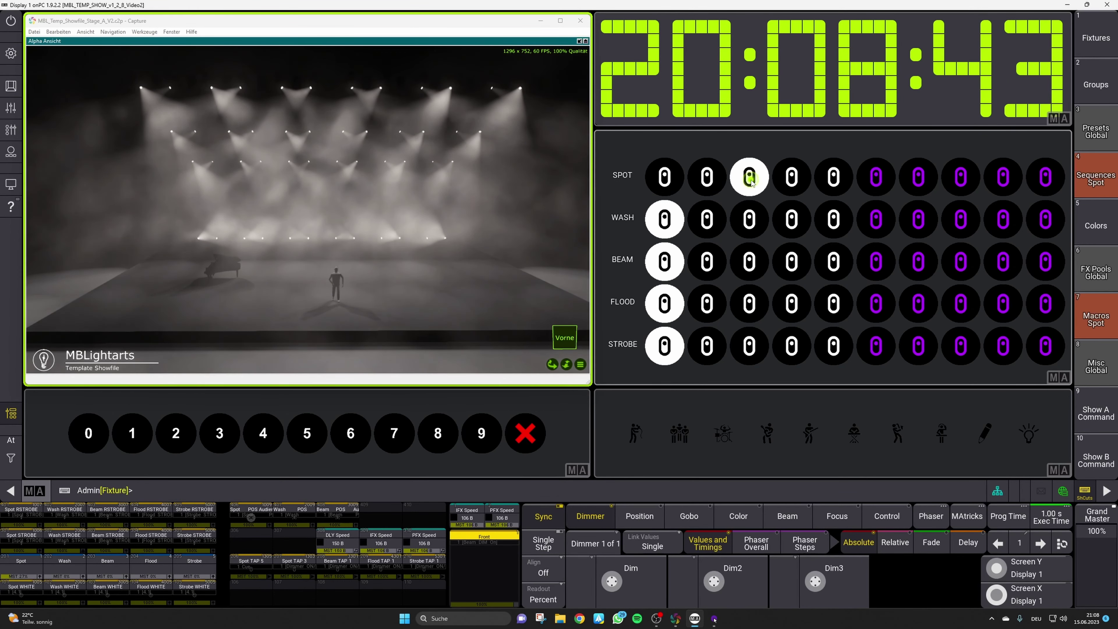
click(793, 184)
click(835, 188)
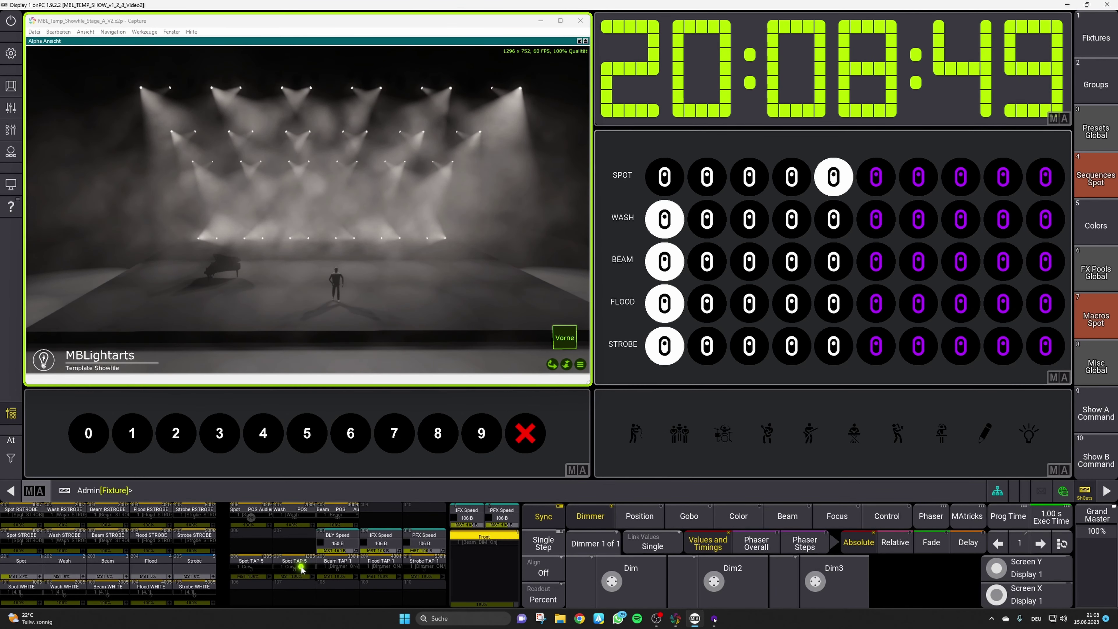
click(1096, 316)
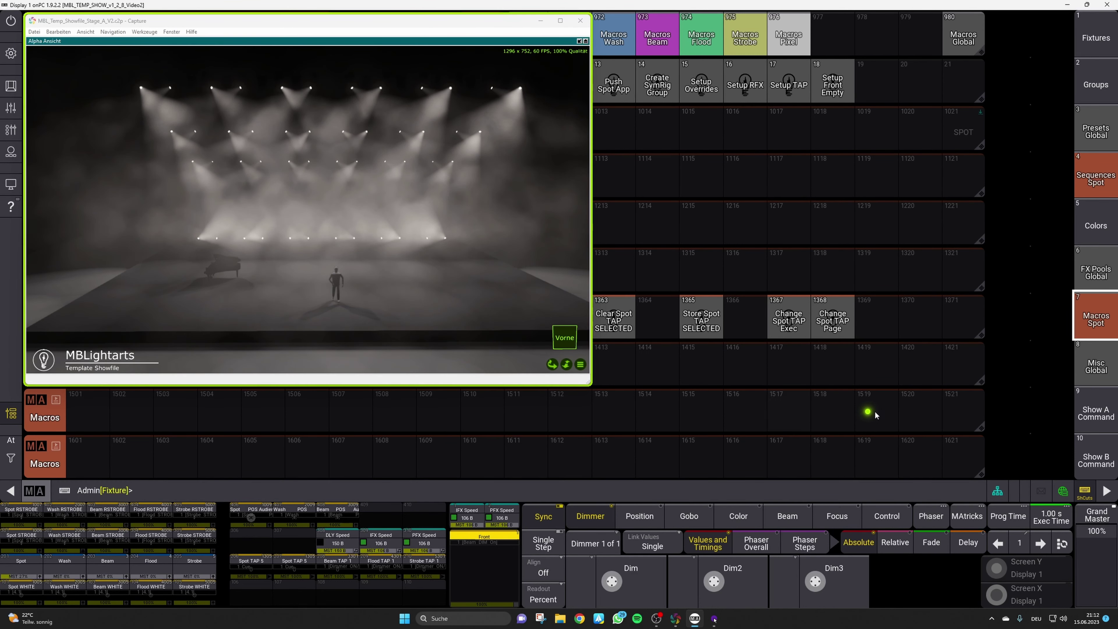
click(1093, 458)
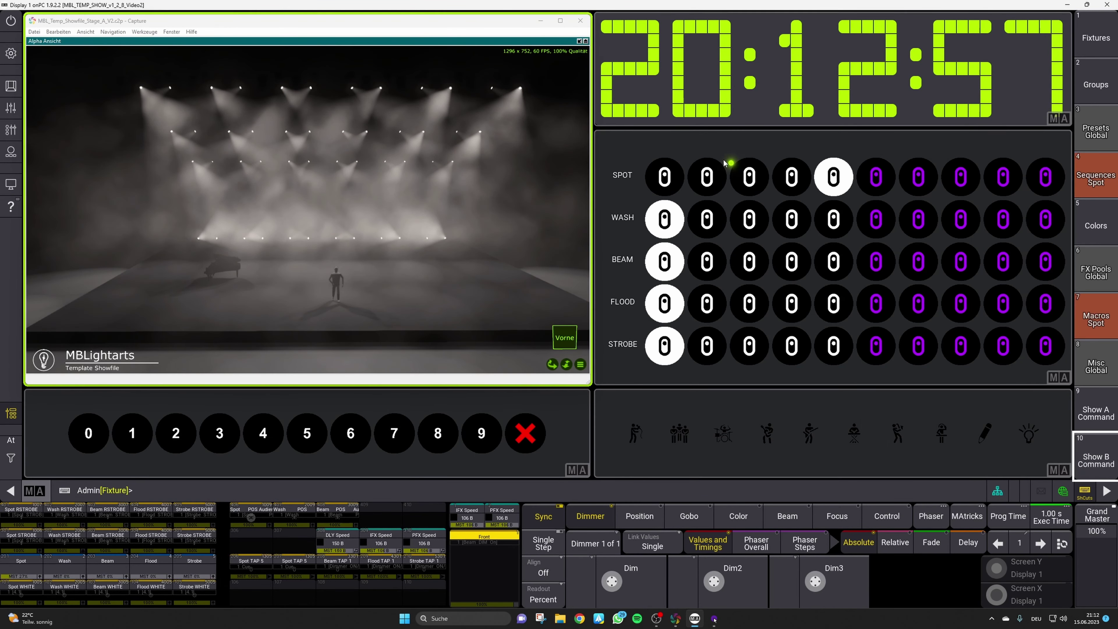